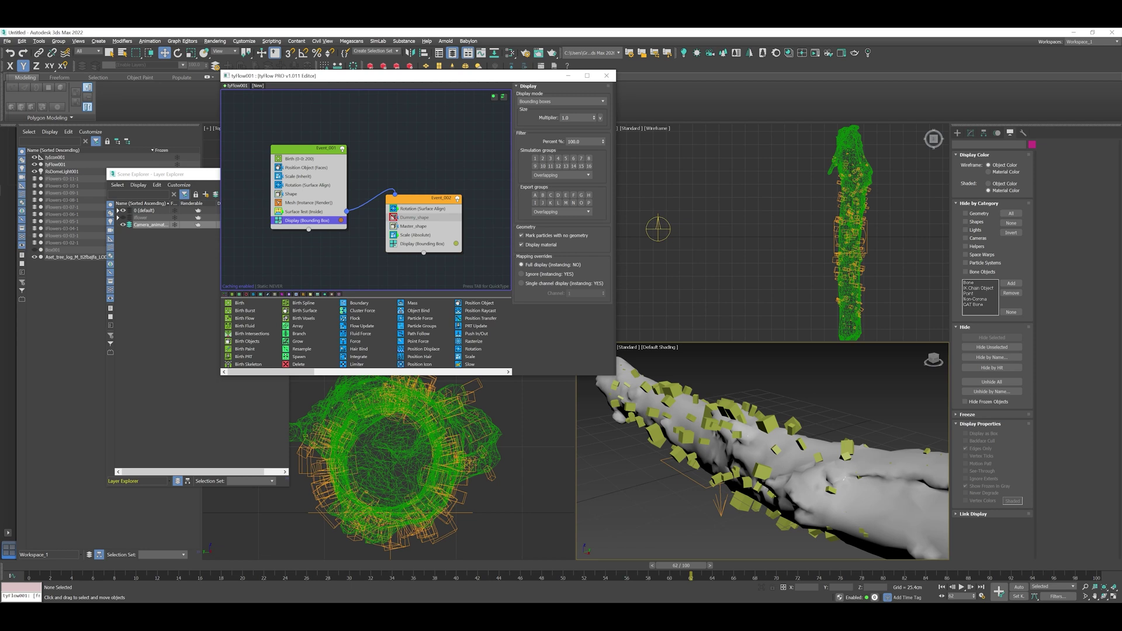
Play the flow animation to review the particles growing along the log, and stop the playback.
key("slash")
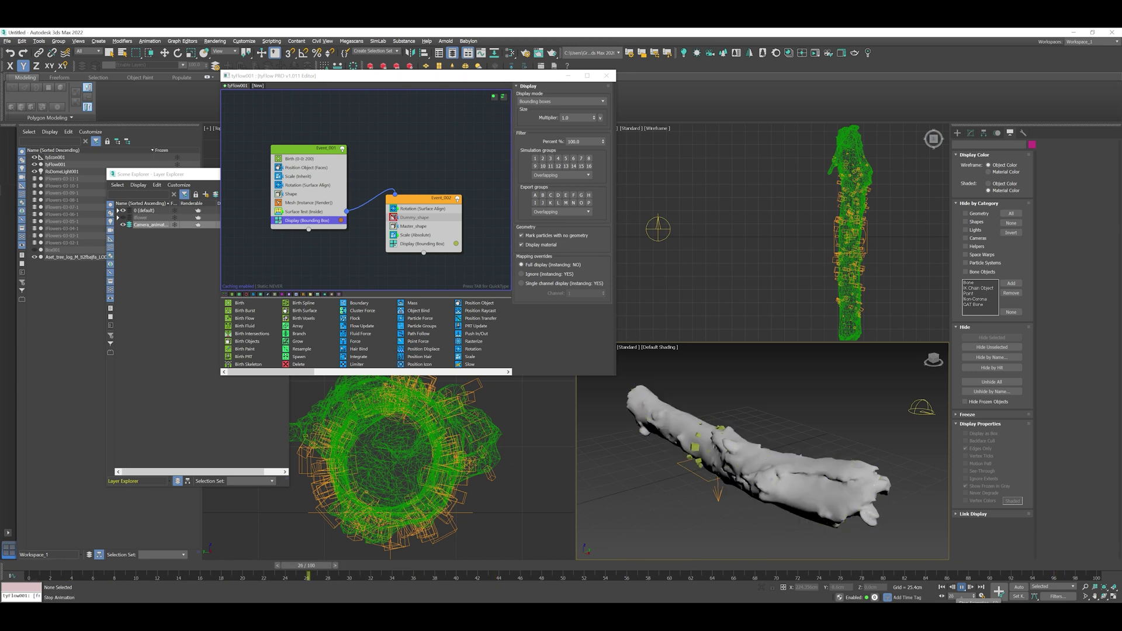
left_click(962, 588)
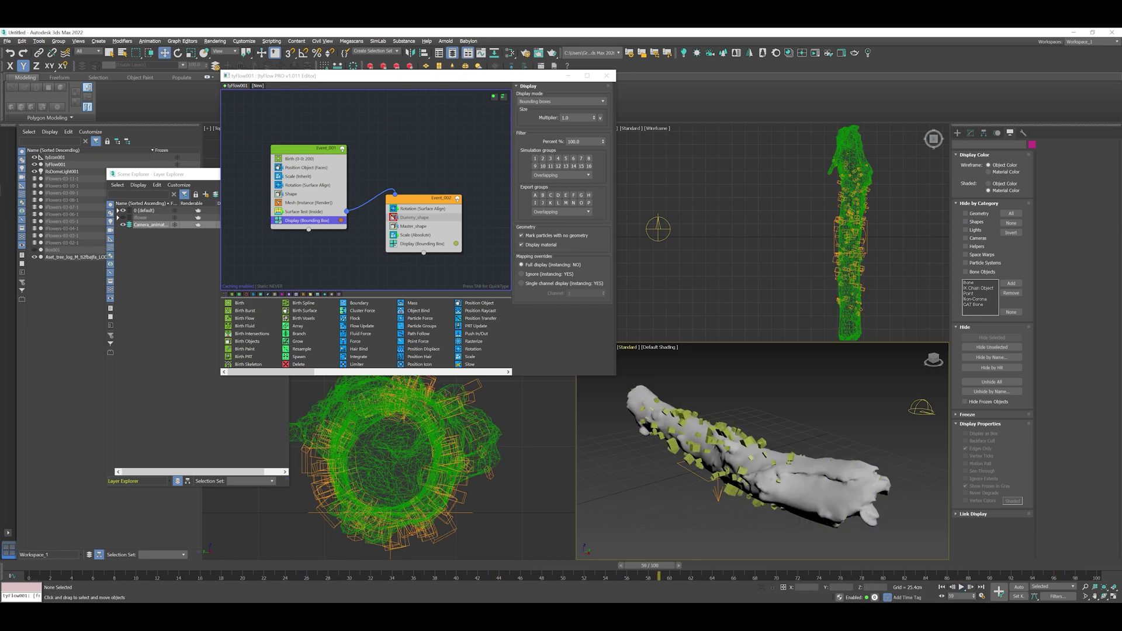
Create a Dummy helper around the middle of the log in the orthographic viewport.
left_click(958, 134)
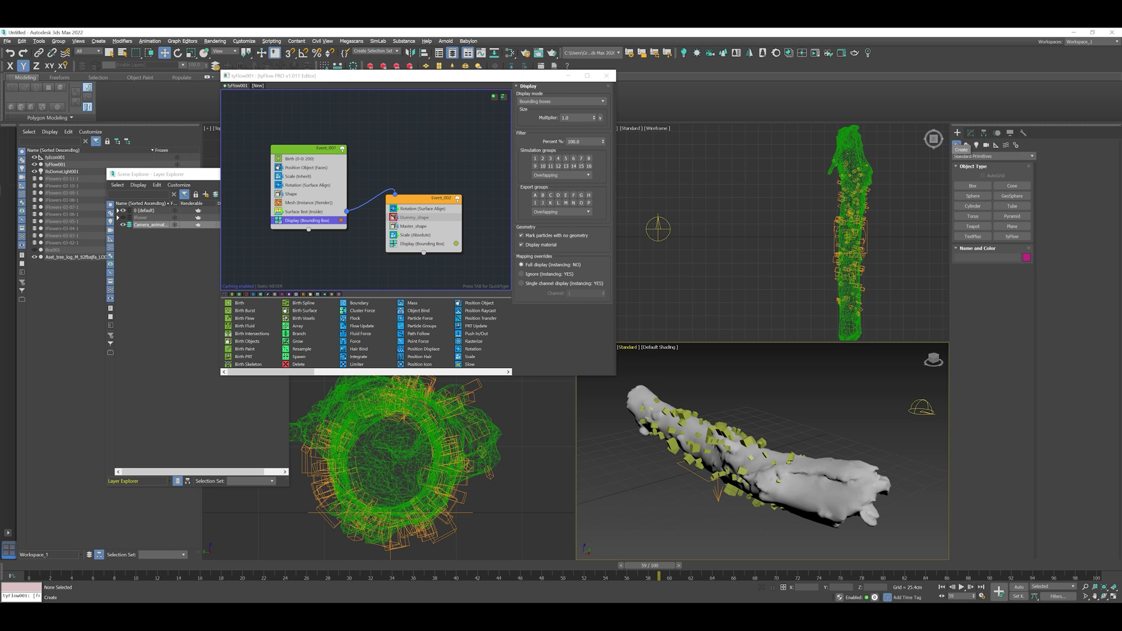
left_click(996, 145)
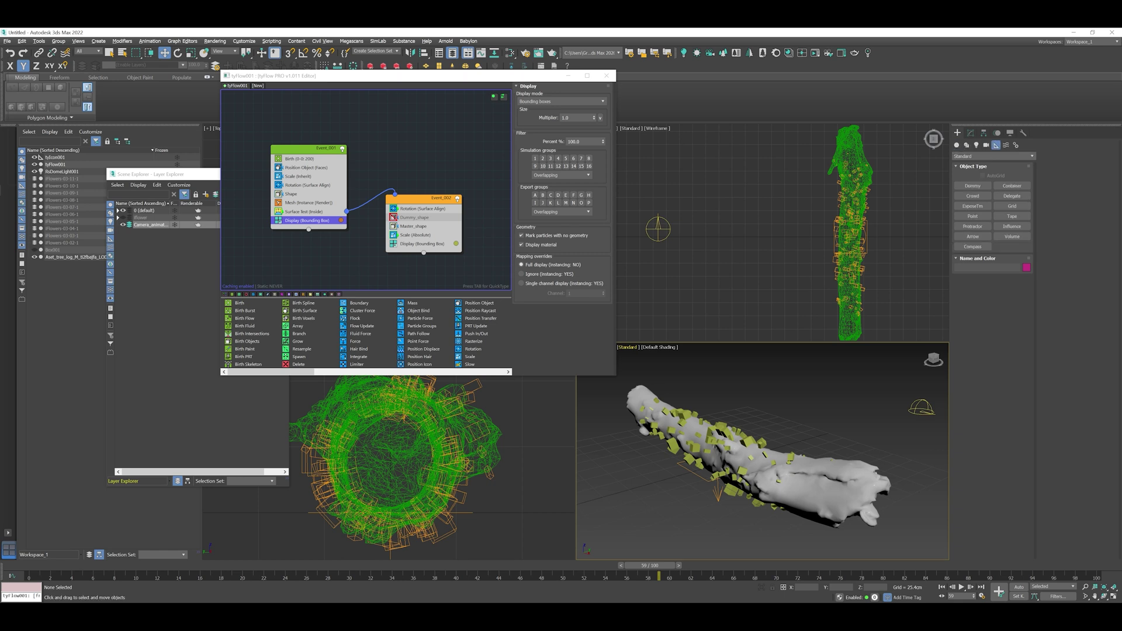
left_click(973, 185)
middle_click_drag(847, 234, 796, 255)
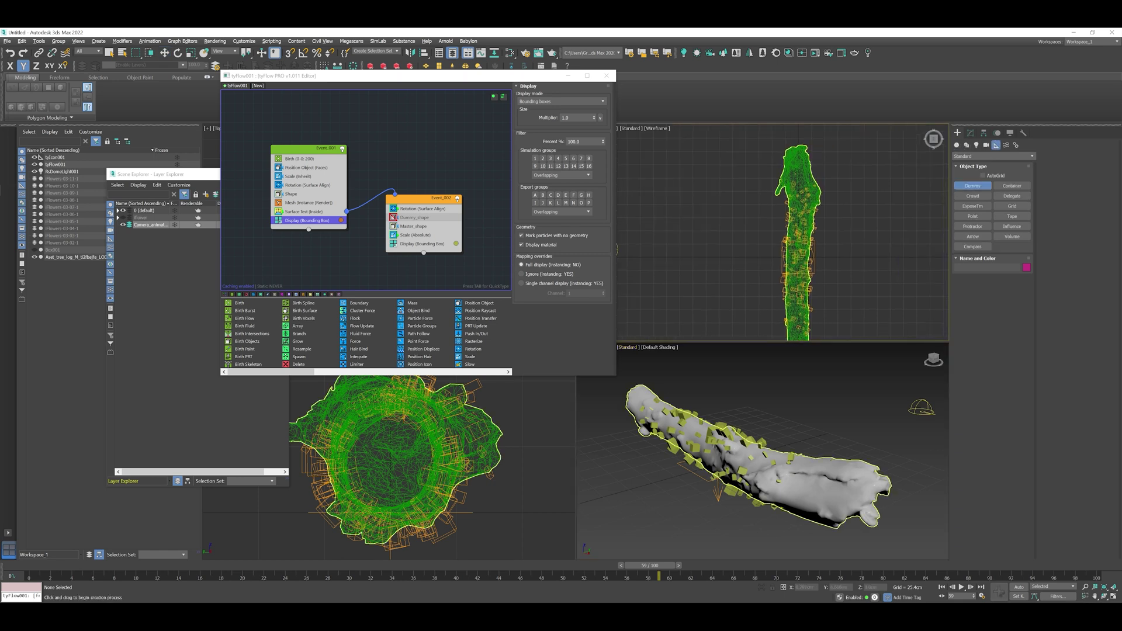
left_click_drag(798, 257, 819, 257)
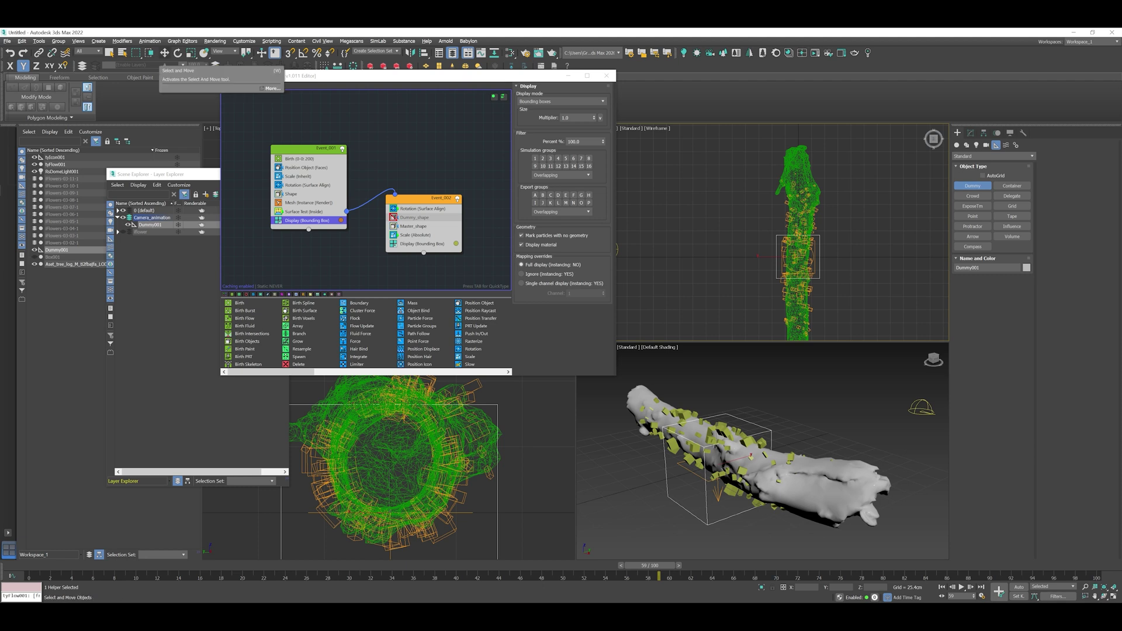
Centre the dummy on the world origin by setting its absolute X and Y positions to 0.0cm.
right_click(164, 53)
left_click_drag(295, 227, 669, 165)
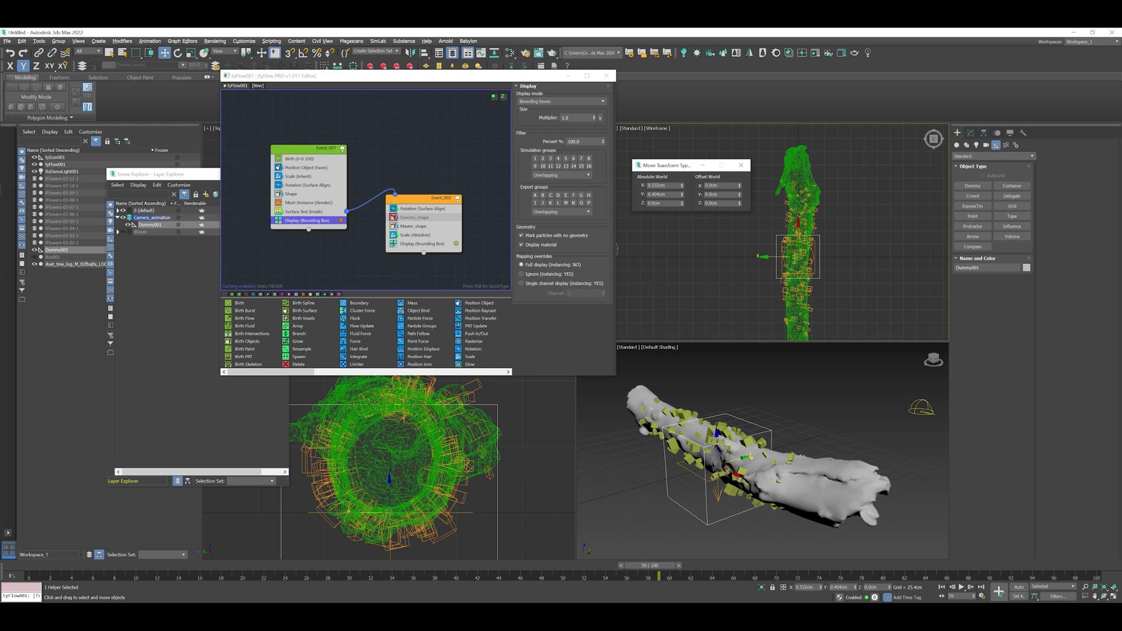
right_click(681, 194)
right_click(682, 185)
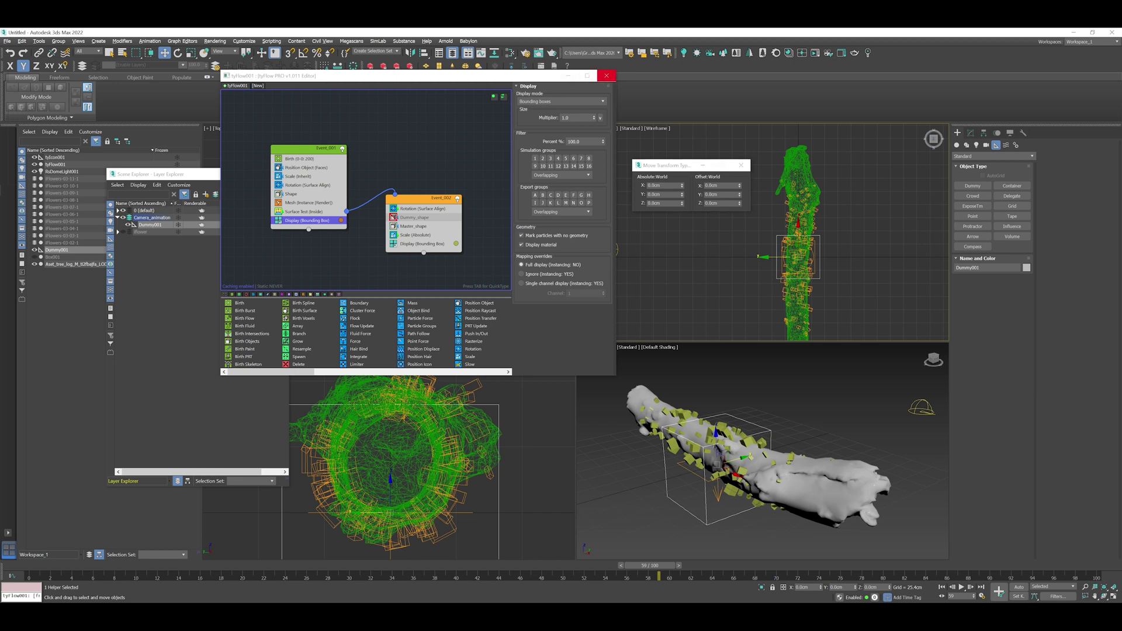
Close the tyFlow editor, frame a close-up of the log and its particles in the perspective view, and clear the selection.
left_click(606, 75)
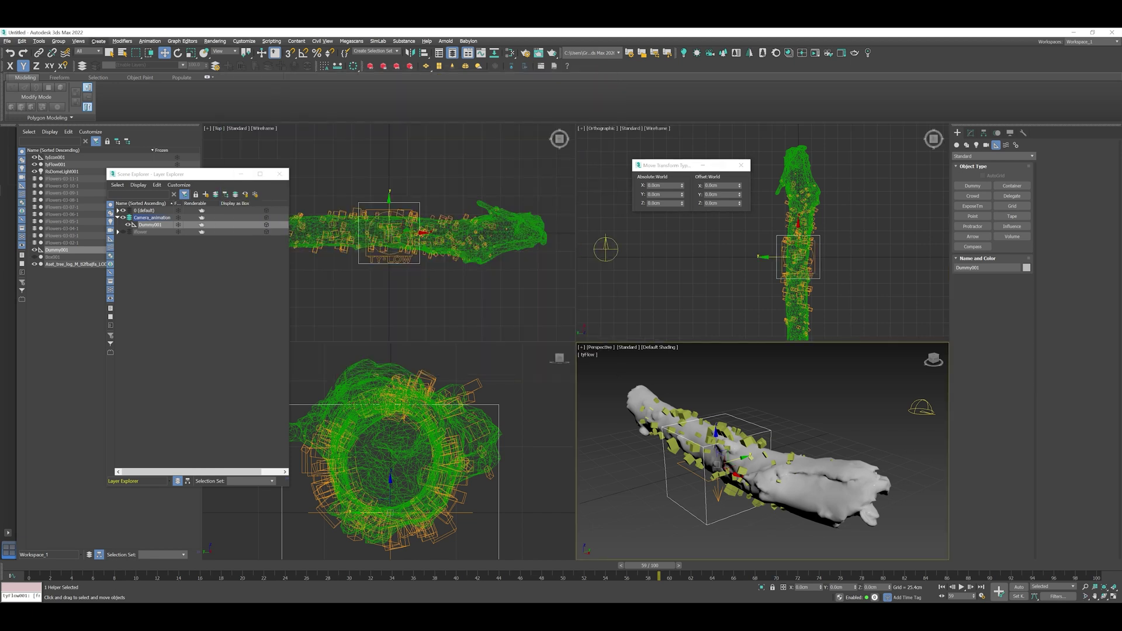
mouse_move(934, 359)
left_mouse_down()
mouse_move(922, 373)
mouse_move(948, 351)
mouse_move(939, 359)
left_mouse_up()
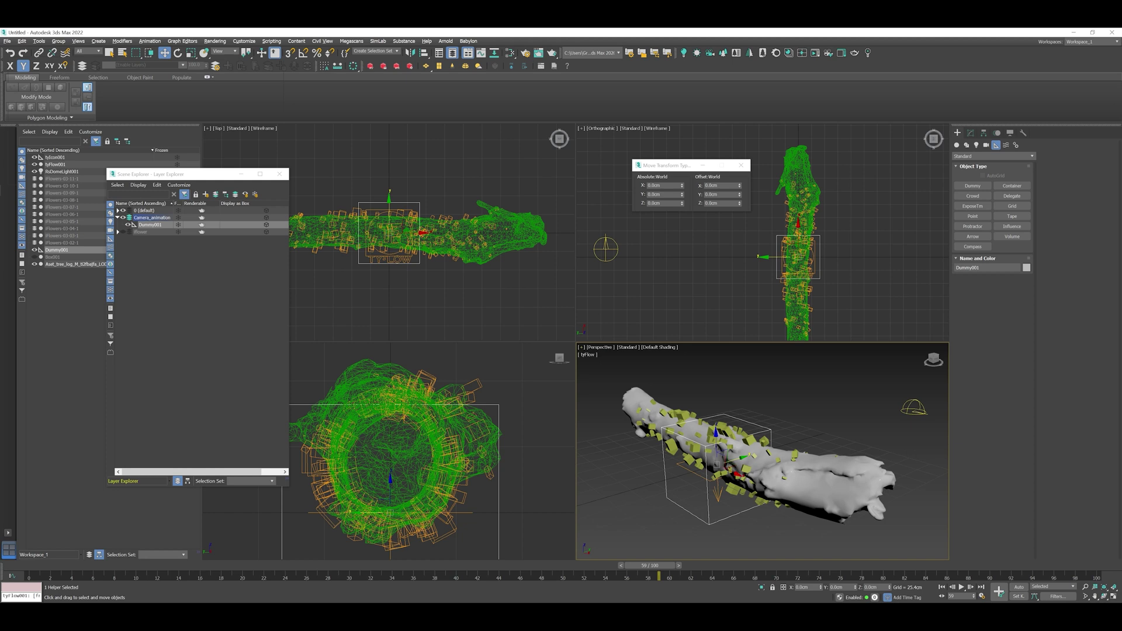
left_click(581, 348)
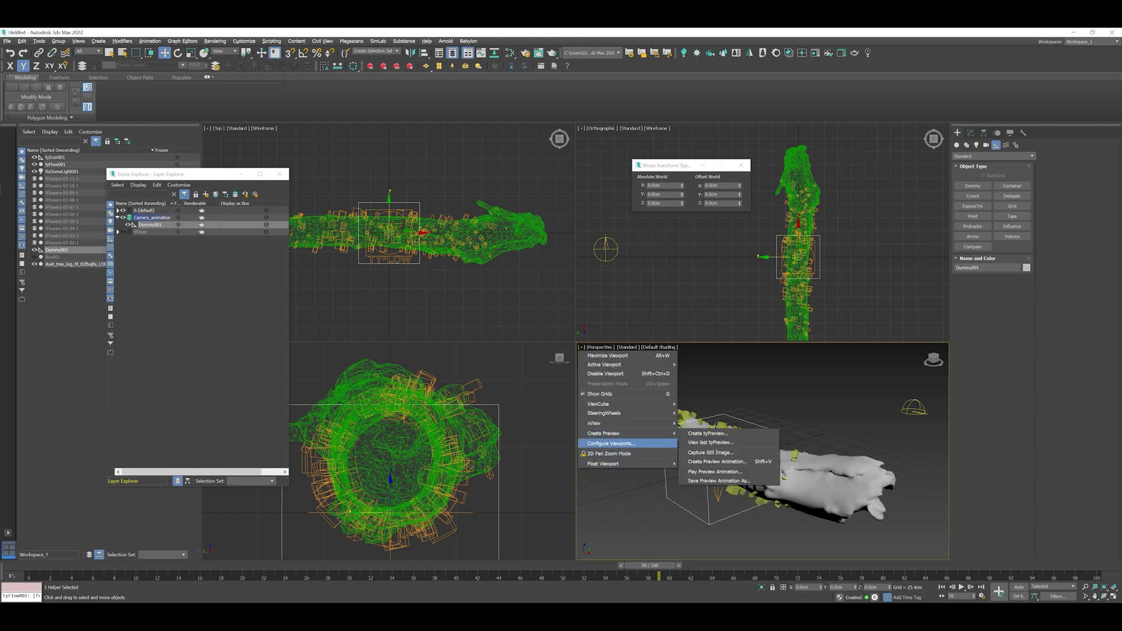
left_click(601, 347)
left_click(600, 347)
left_click(614, 477)
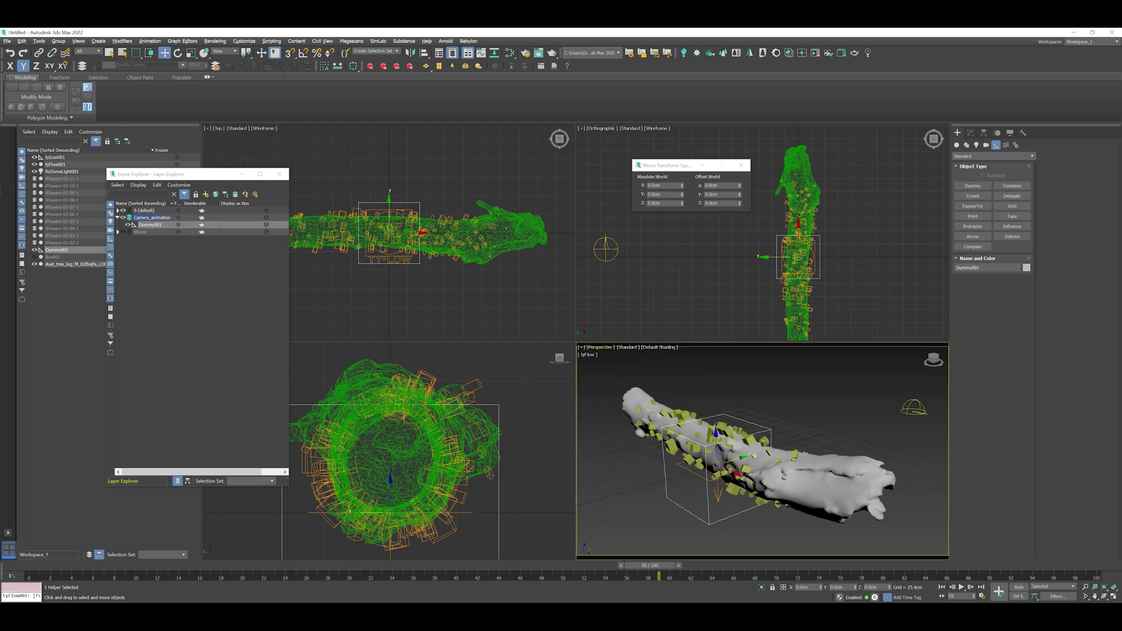
middle_click_drag(726, 471, 743, 480)
left_click_drag(934, 359, 933, 354)
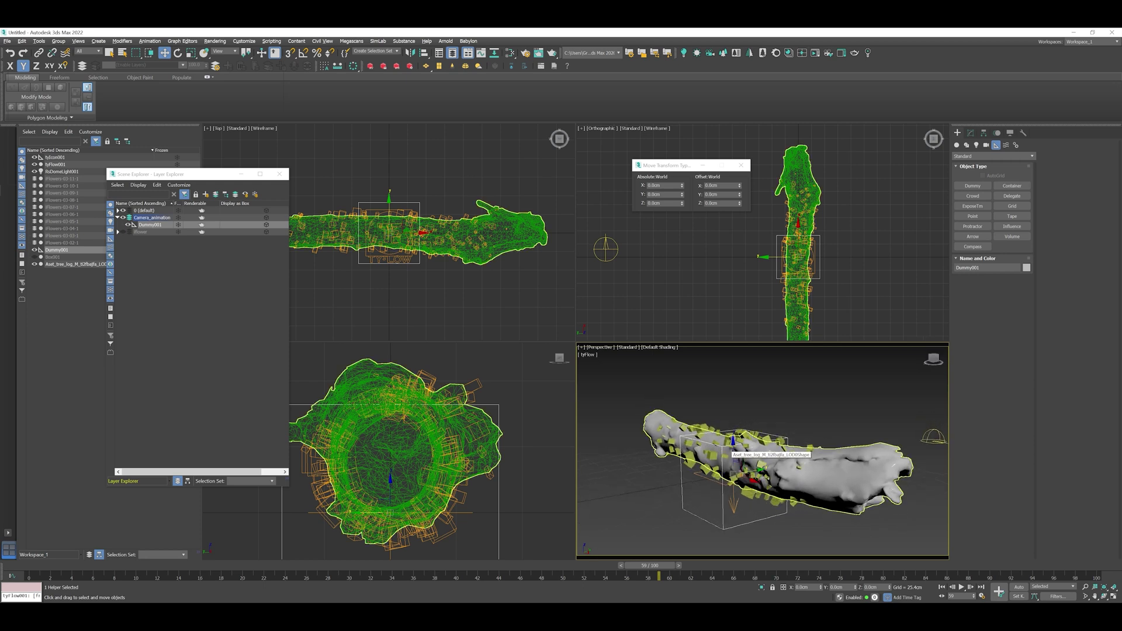
scroll(752, 462, "up", 3)
scroll(752, 462, "up", 3)
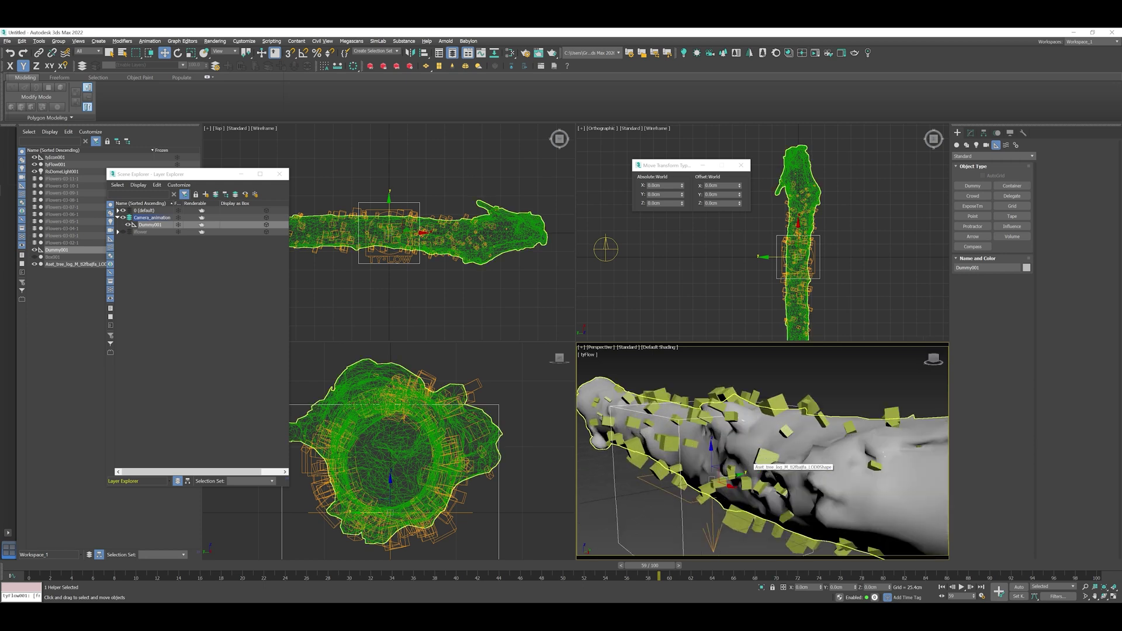
middle_click_drag(752, 461, 754, 486, "alt")
middle_click_drag(699, 440, 776, 475, "alt")
left_click(890, 488)
key("ctrl+d")
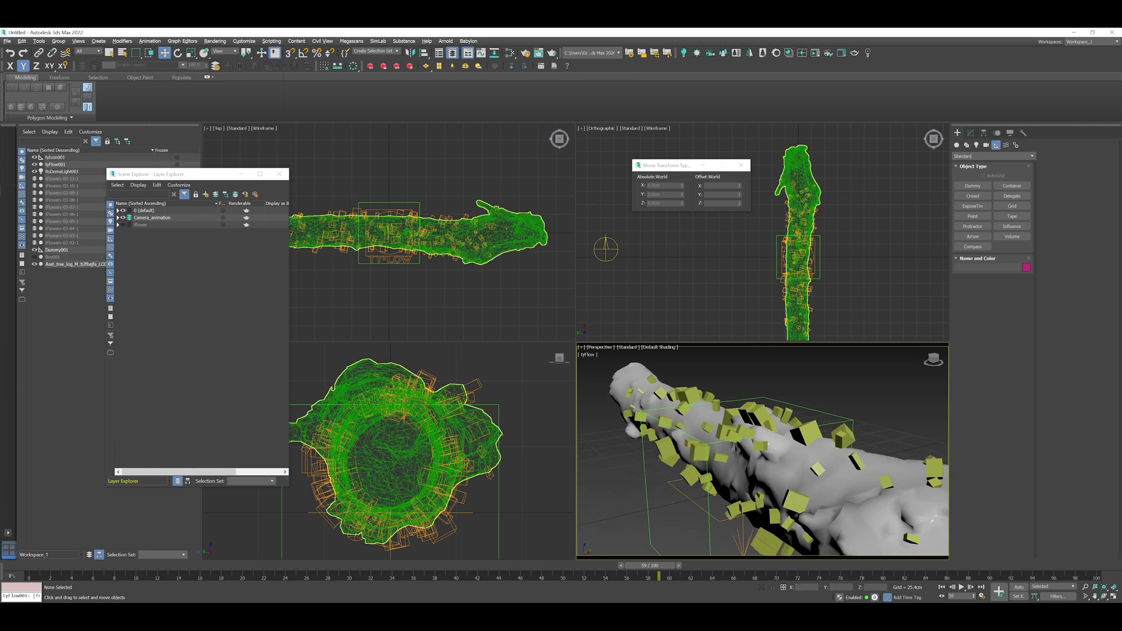
Create a standard camera from the framed perspective view and close the Move Transform Type-In dialog.
left_click(98, 41)
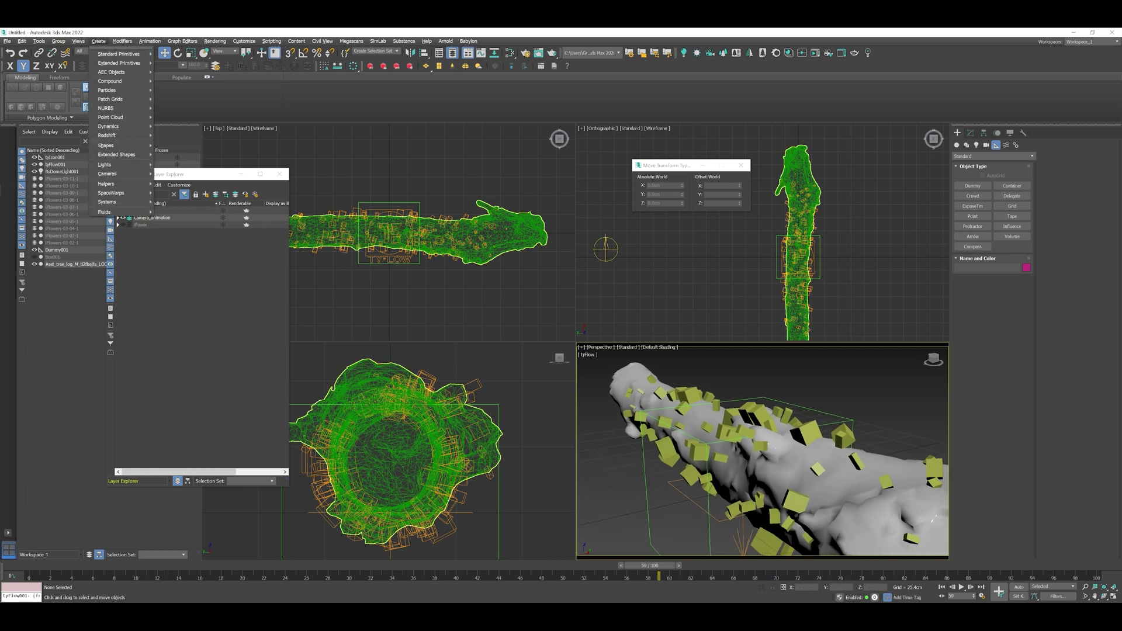
mouse_move(108, 173)
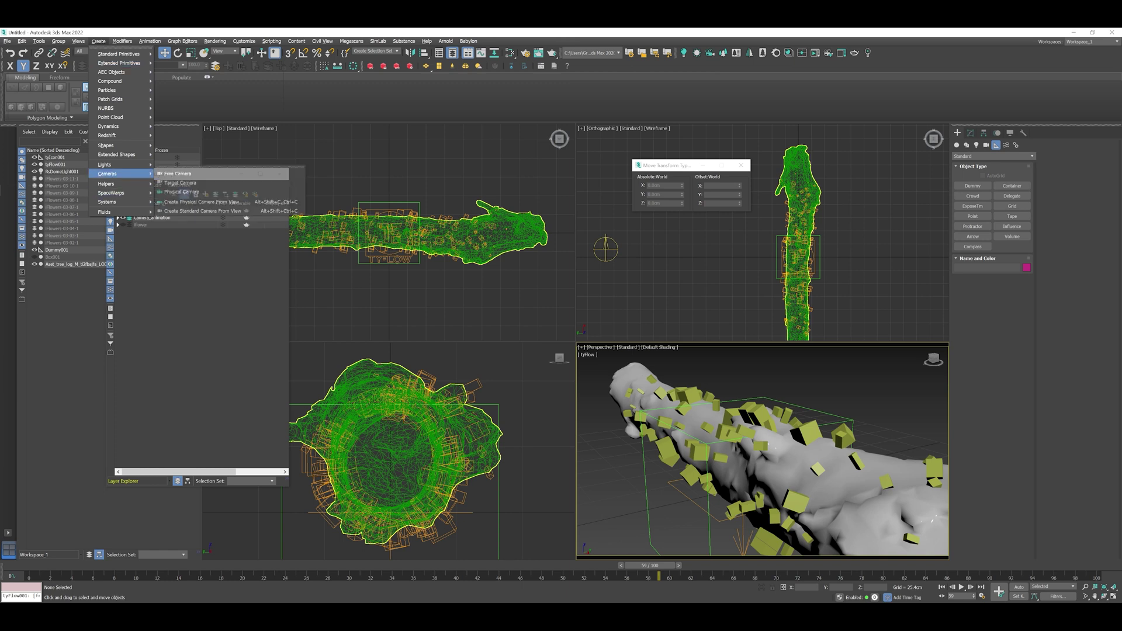
left_click(202, 210)
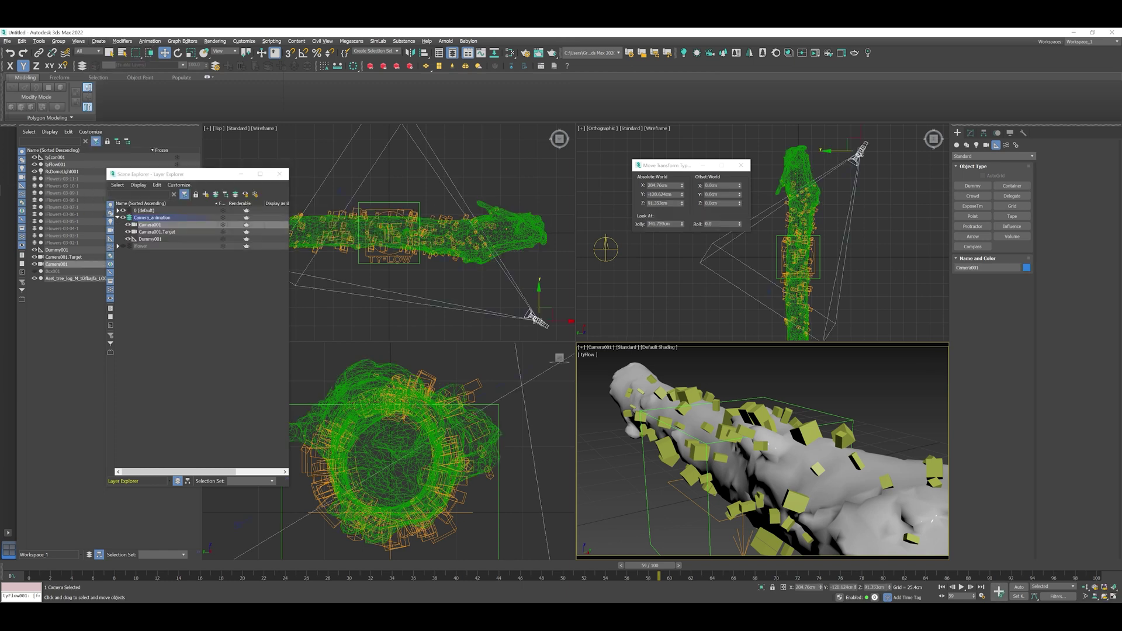
right_click(701, 281)
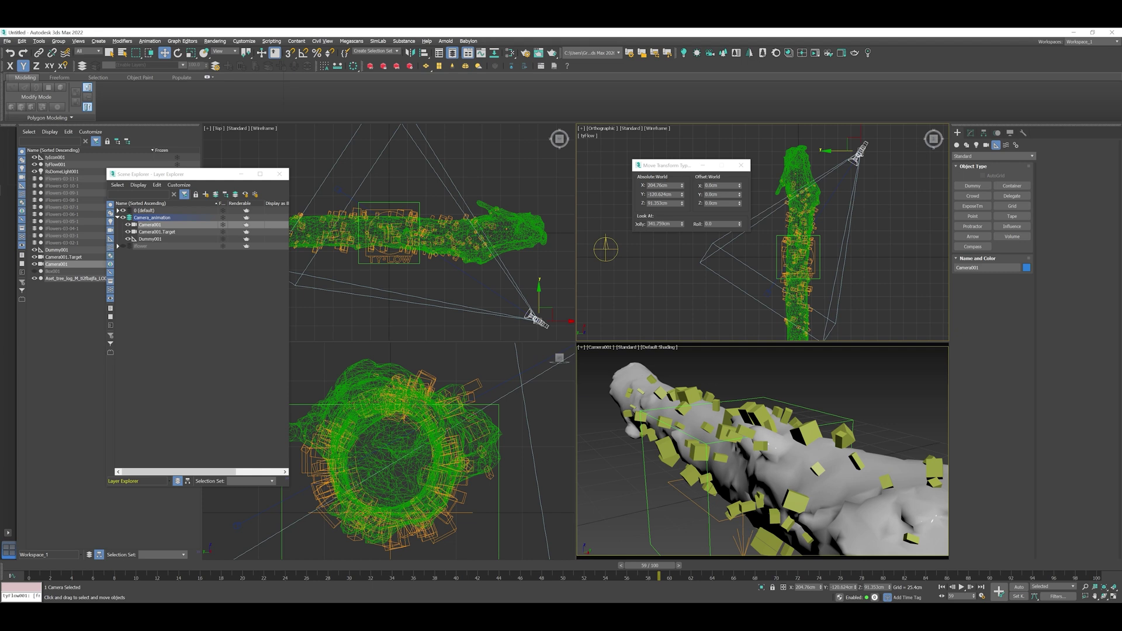
left_click(741, 165)
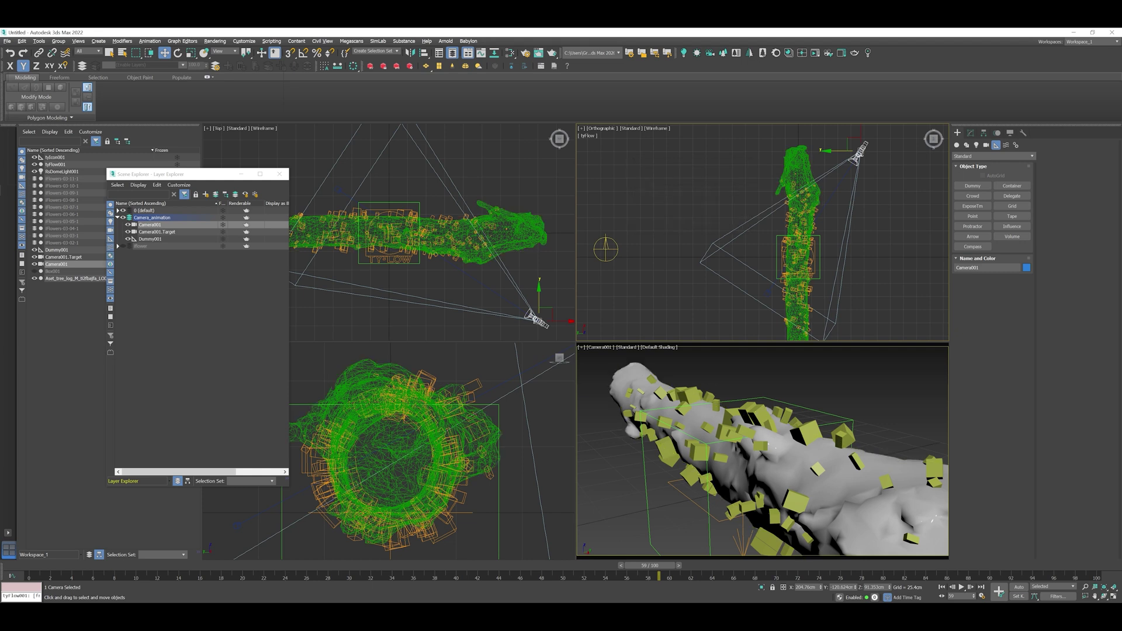
Try moving the camera sideways in the orthographic viewport, and undo the move.
left_click(867, 208)
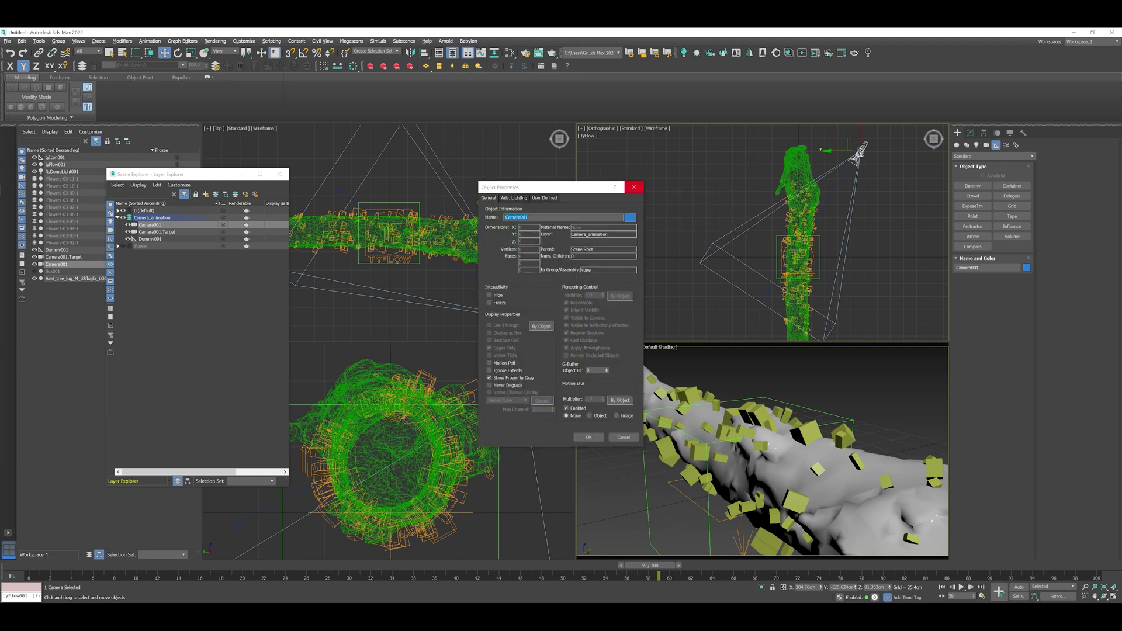
left_click(634, 185)
left_click_drag(854, 144, 877, 154)
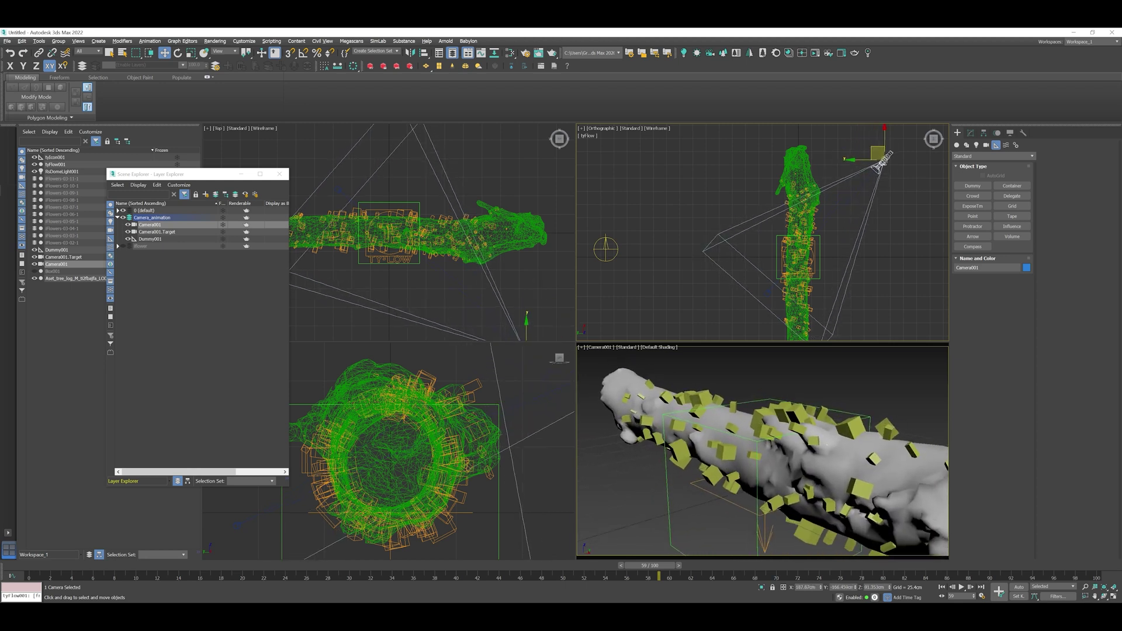
key("ctrl+z")
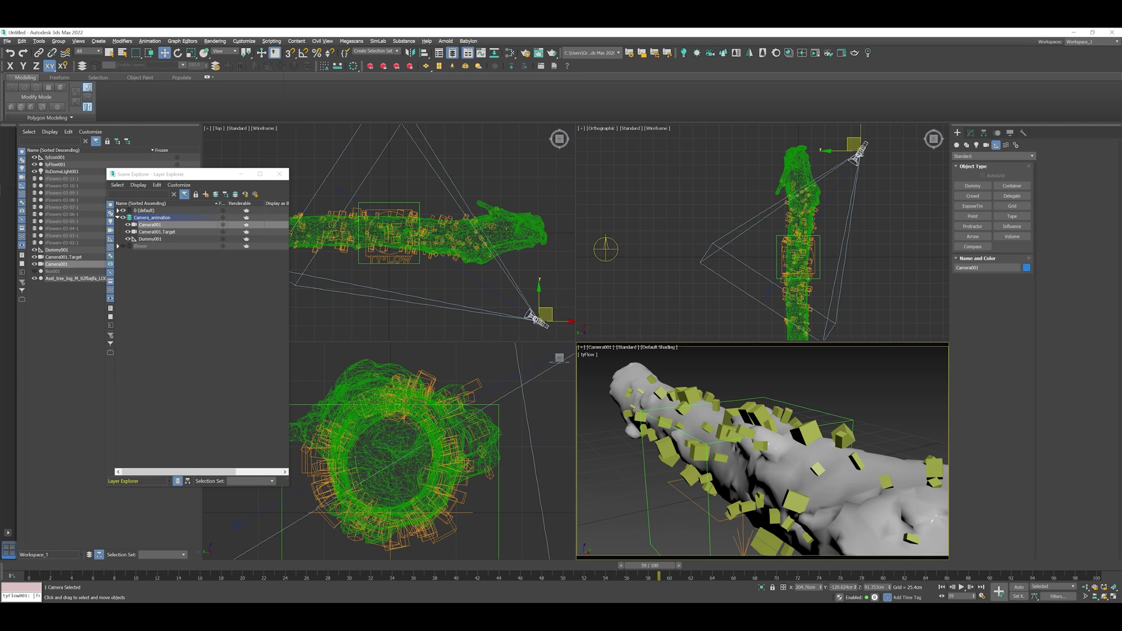
Change the camera's type to Free Camera and set its lens to 55 mm.
left_click(970, 133)
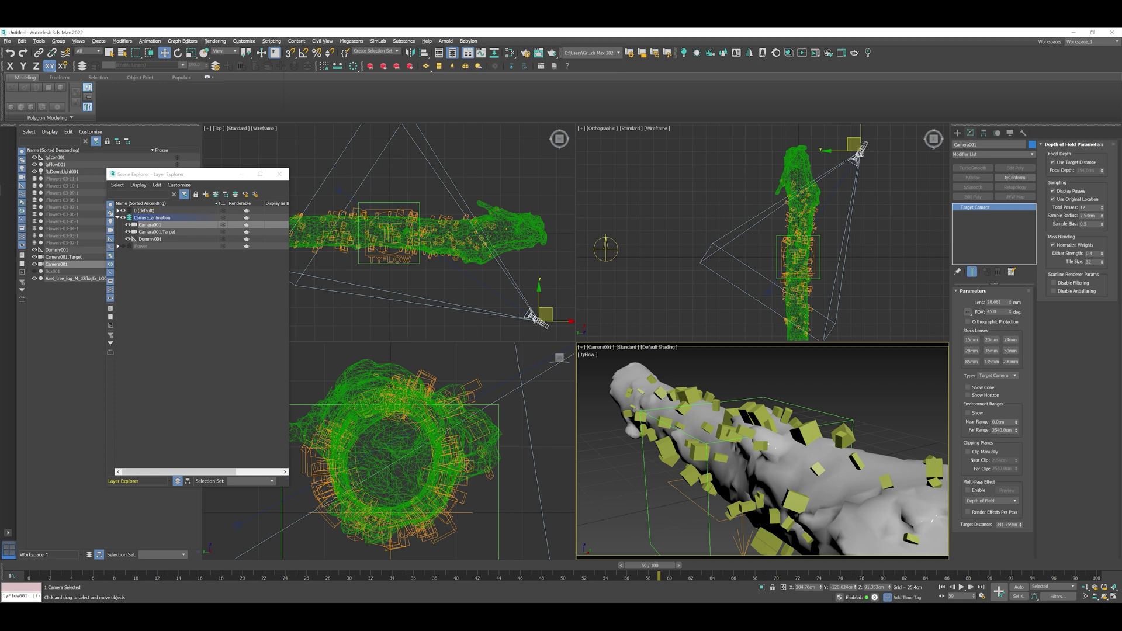
left_click(999, 375)
left_click(990, 381)
double_click(996, 302)
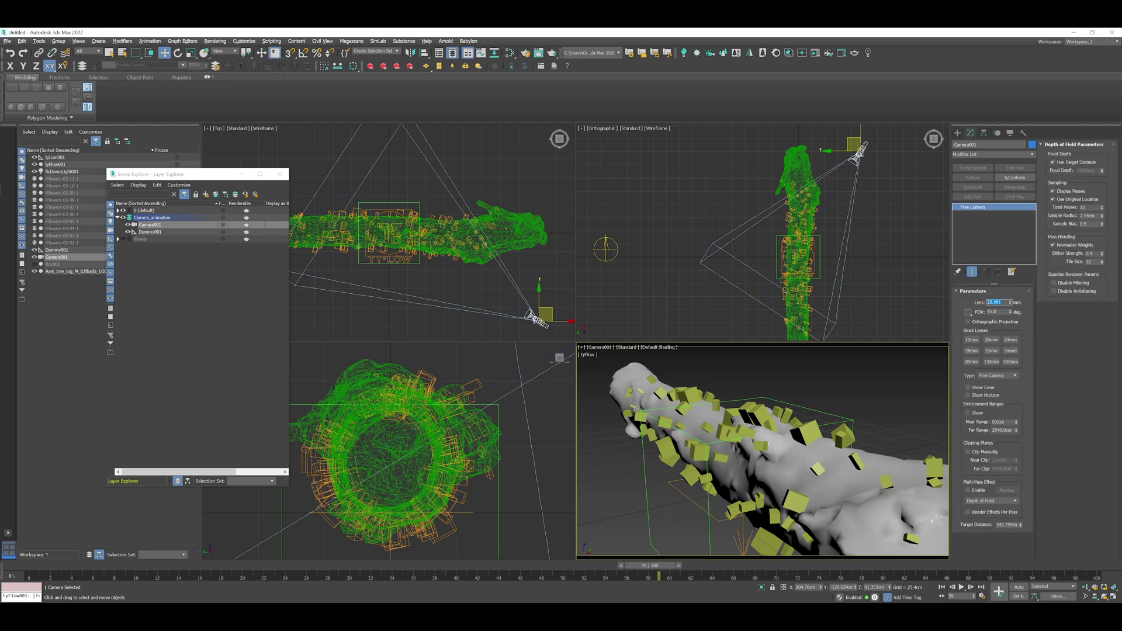
type("55")
key("Return")
Switch the reference coordinate system to Local and pull the camera back from the log along its own Z axis.
middle_click_drag(806, 199, 763, 258)
left_click(225, 51)
left_click(219, 83)
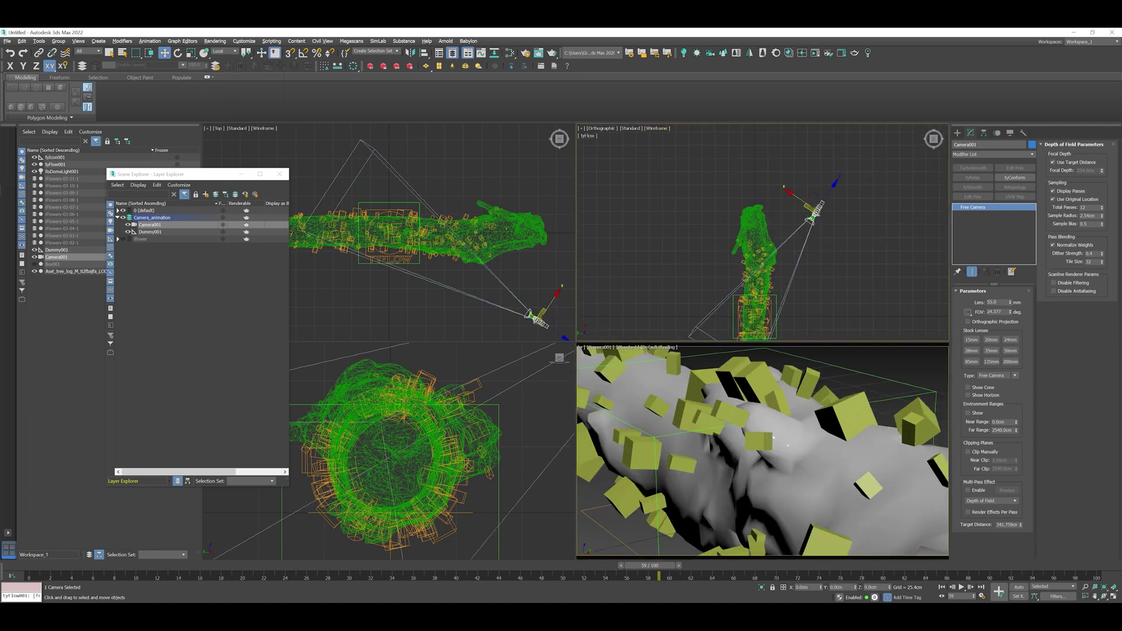
middle_click_drag(802, 210, 789, 240)
left_click_drag(818, 221, 870, 138)
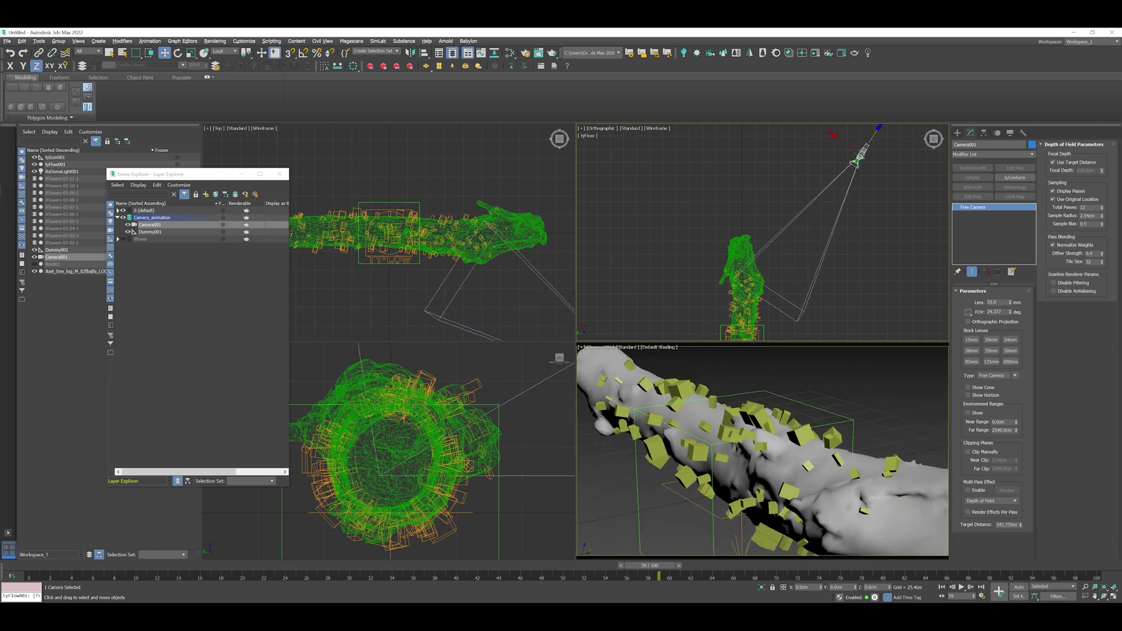
Orbit the camera around its target to frame the log's far end and the particles from a new angle.
key("ctrl+r")
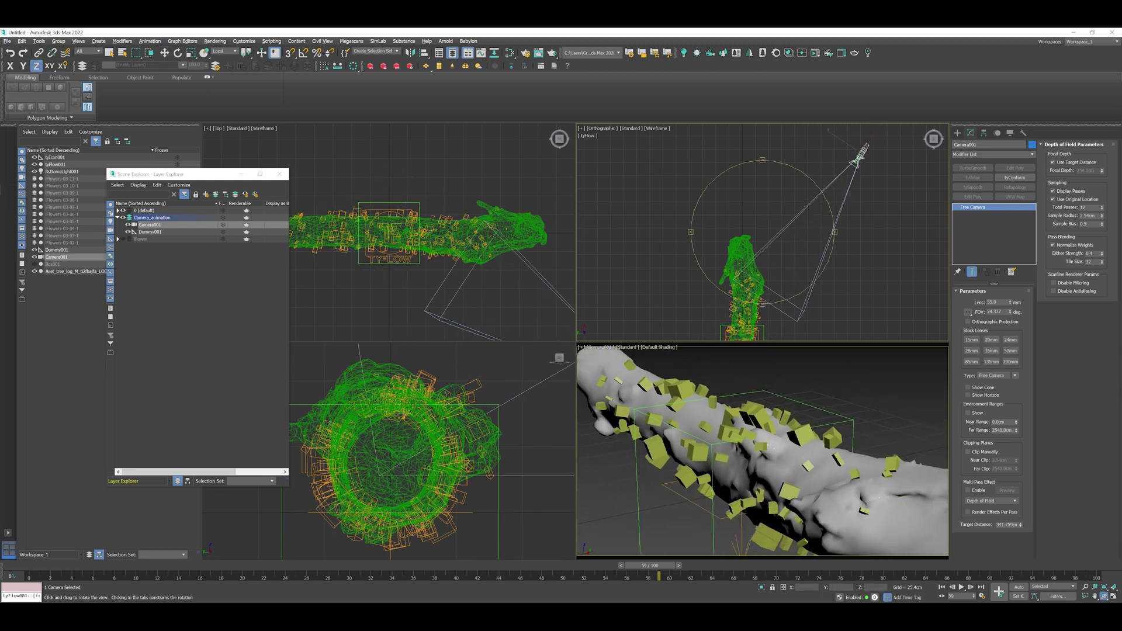
left_click(734, 436)
left_click_drag(734, 436, 690, 431)
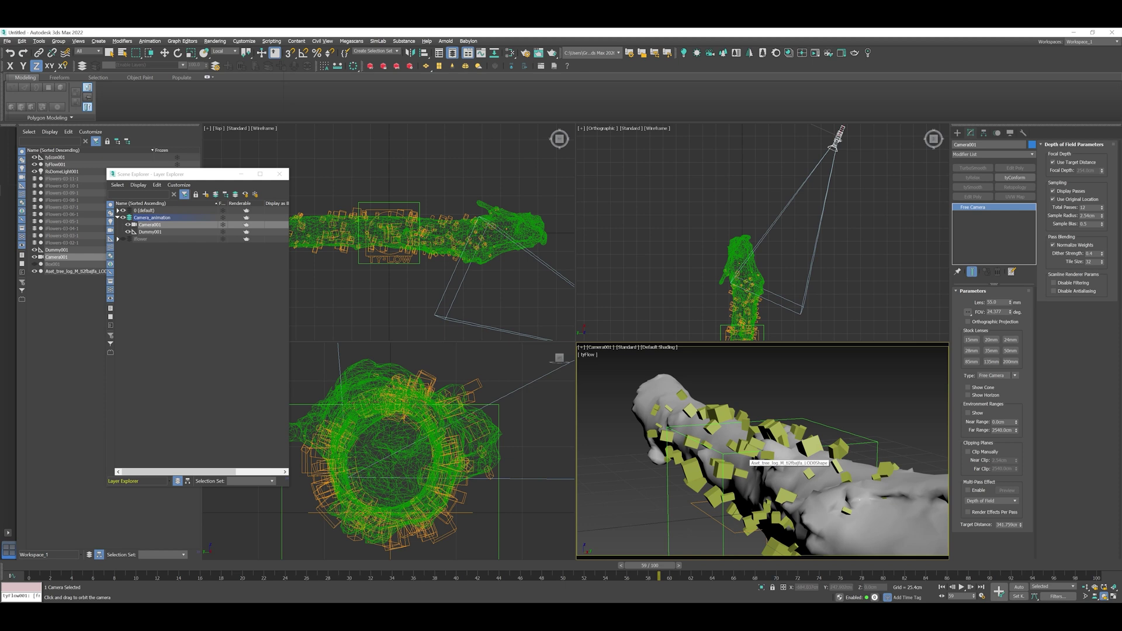
right_click(809, 205)
scroll(685, 265, "down", 4)
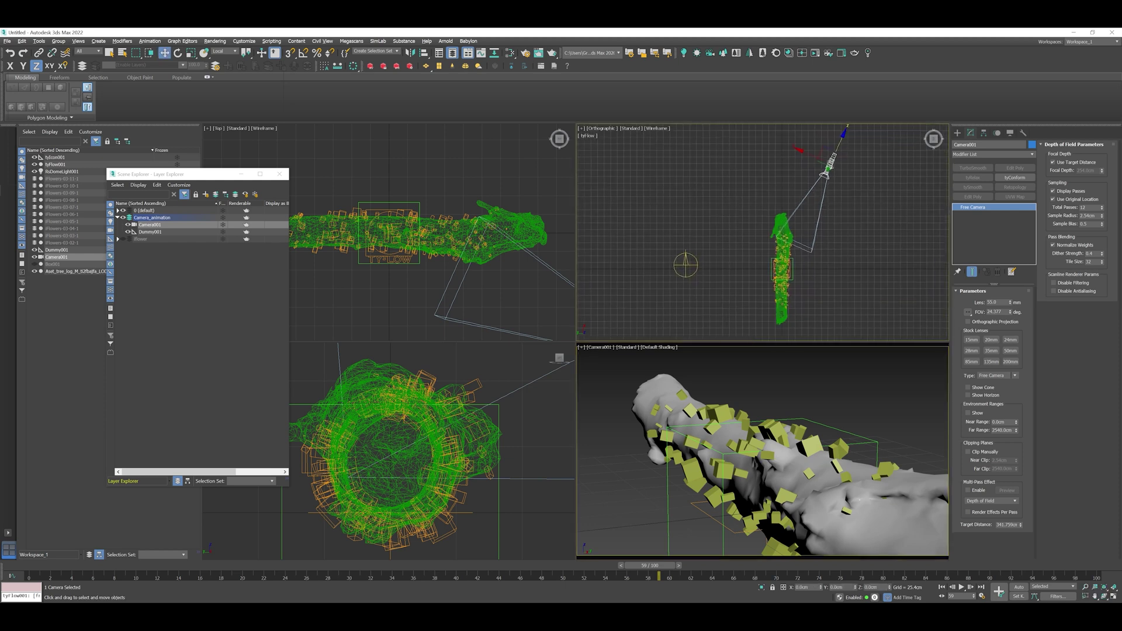
Rename the dummy in the Camera_animation layer as Master_Rotation.
left_click(151, 218)
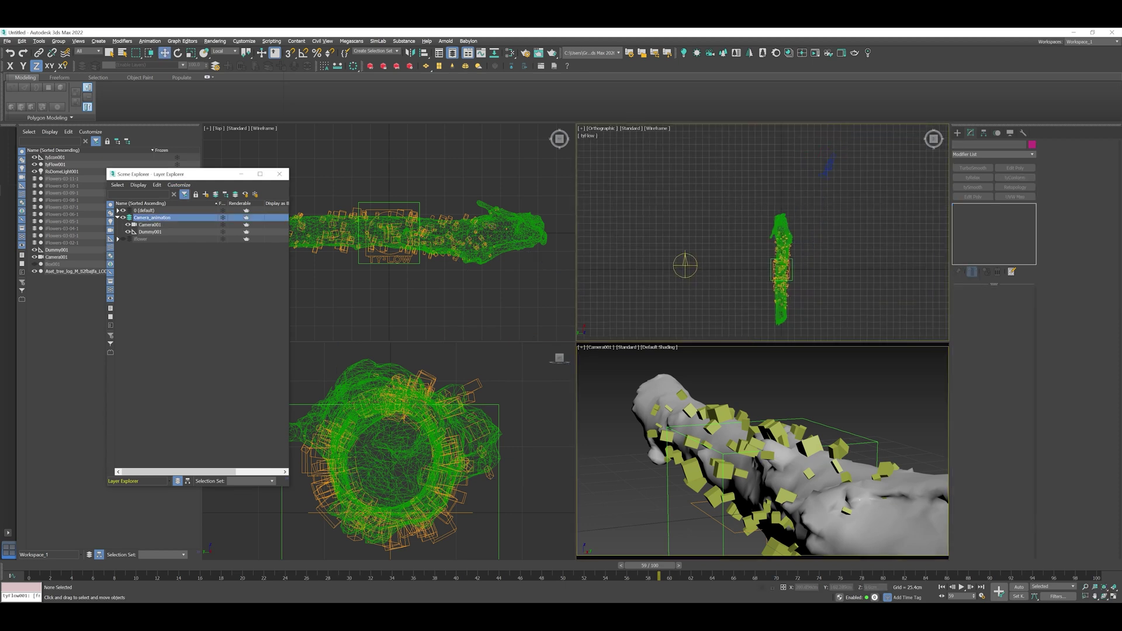
left_click(150, 231)
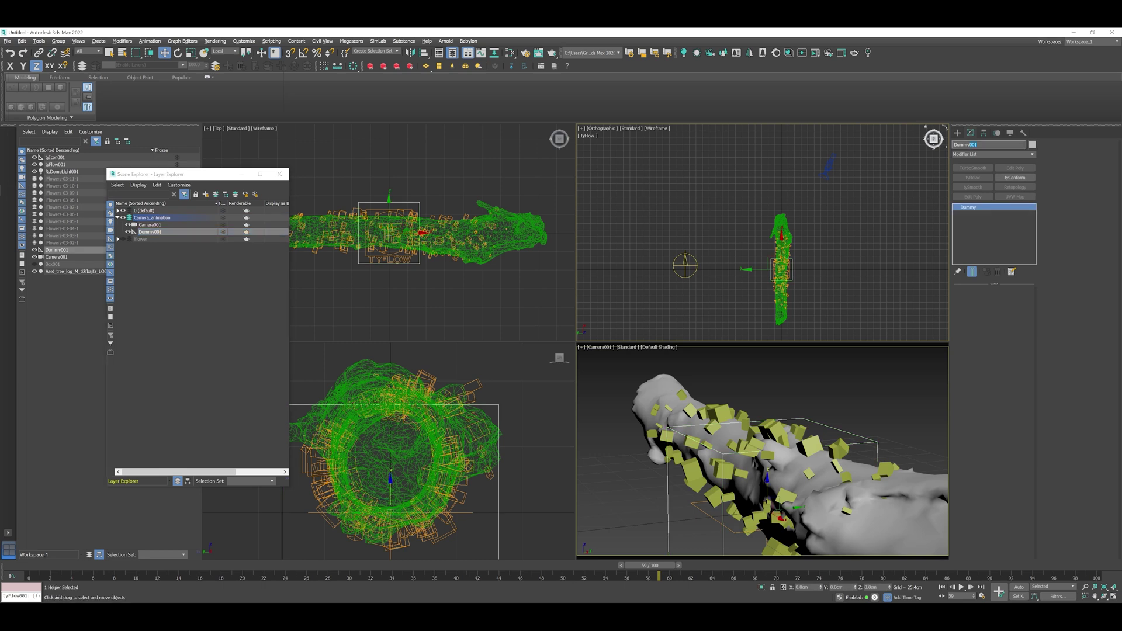
type("Master_Rotation")
key("Return")
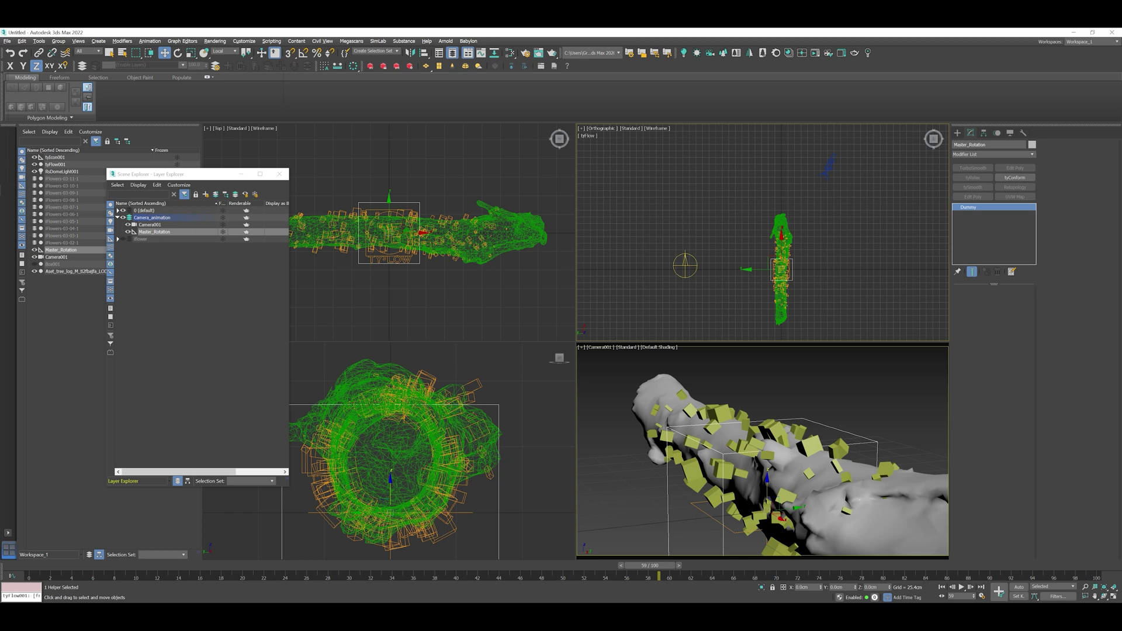
Select Camera001 in the layer list and hide the 0 (default) layer.
left_click(149, 224)
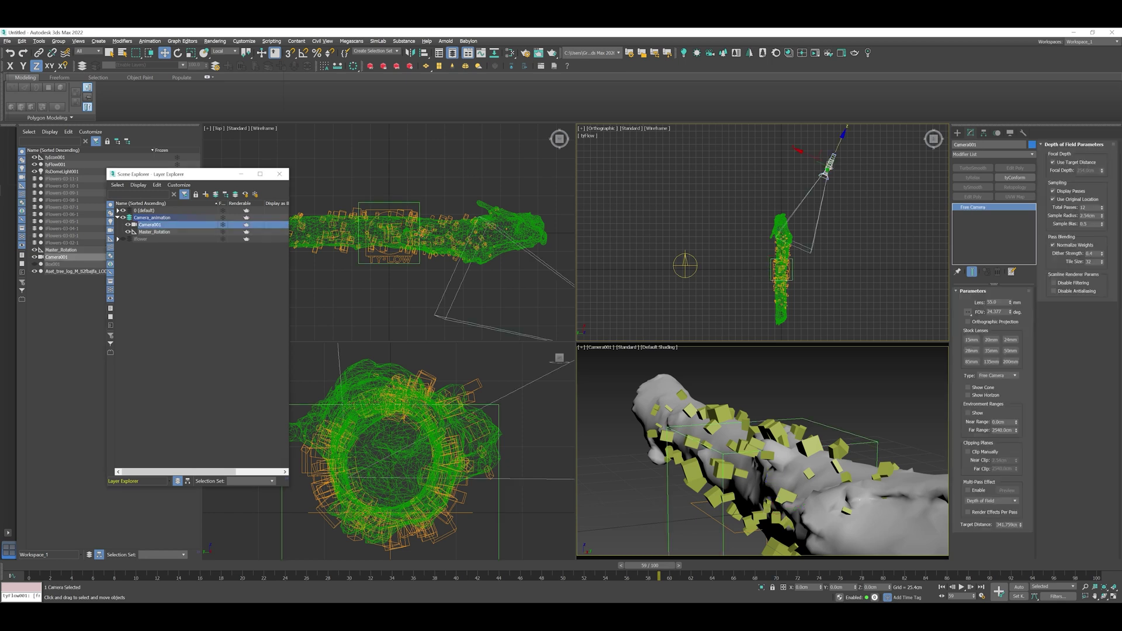
left_click(122, 211)
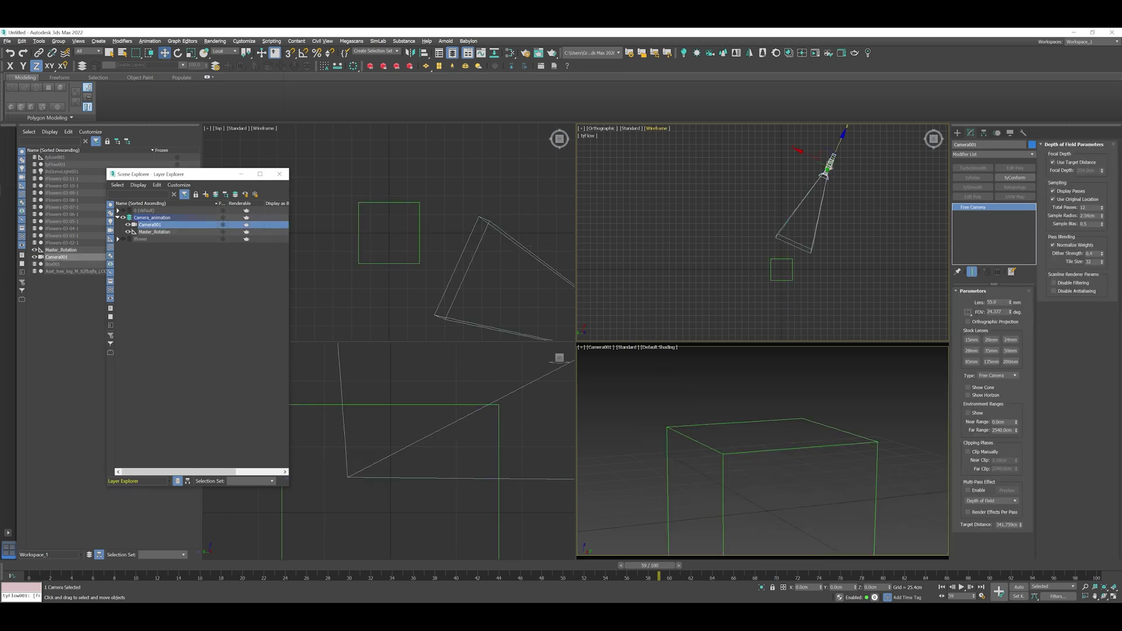
Link Camera001 to the Master_Rotation dummy as its parent.
left_click(39, 53)
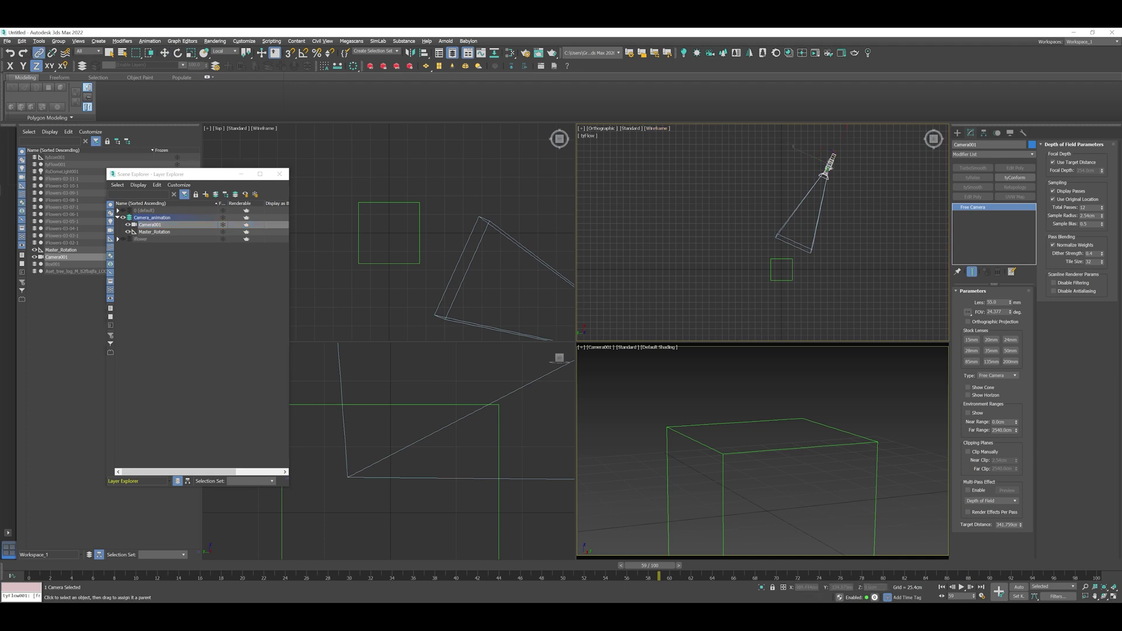
left_click_drag(826, 173, 793, 261)
left_click(793, 262)
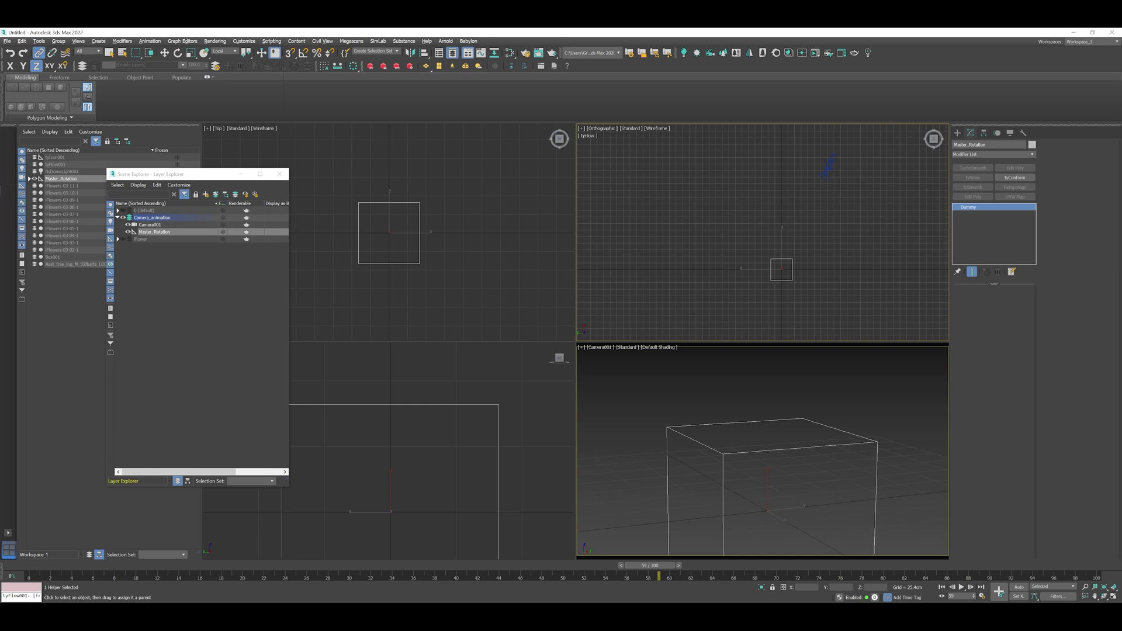
Enable Auto Key and animate Master_Rotation from frame 0 to frame 100 with a rotation of about 18° around Z.
key("Home")
key("n")
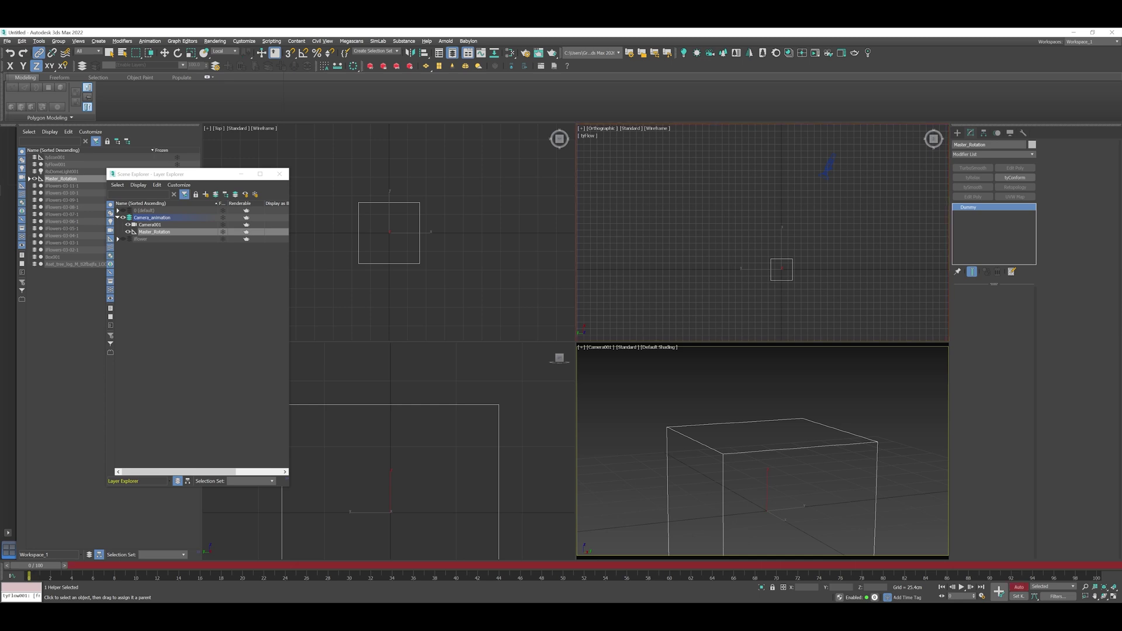
key("End")
key("e")
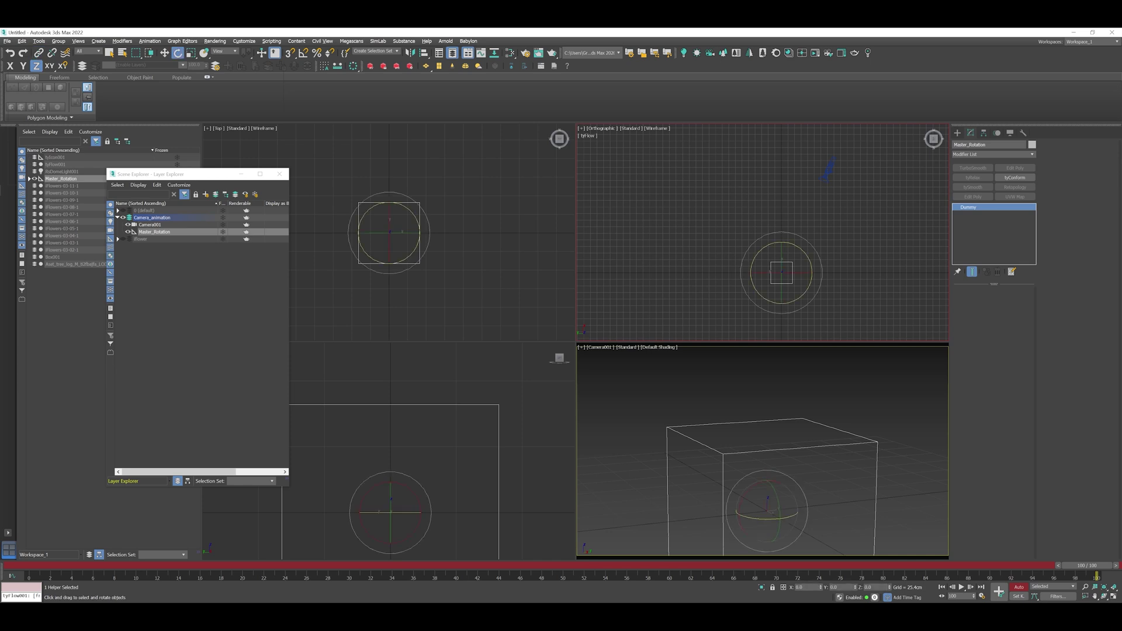
left_click_drag(784, 241, 797, 242)
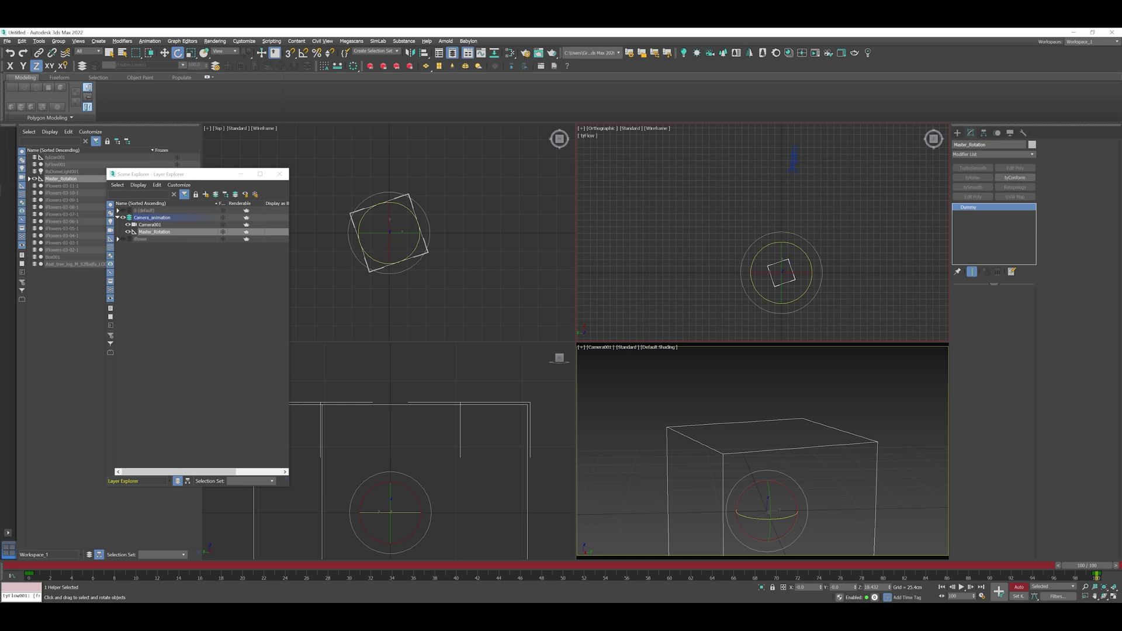
Set all of the dummy's rotation keys to linear tangents in the Curve Editor, then close it and disable Auto Key.
left_click(183, 41)
left_click(195, 51)
left_click_drag(374, 33, 634, 227)
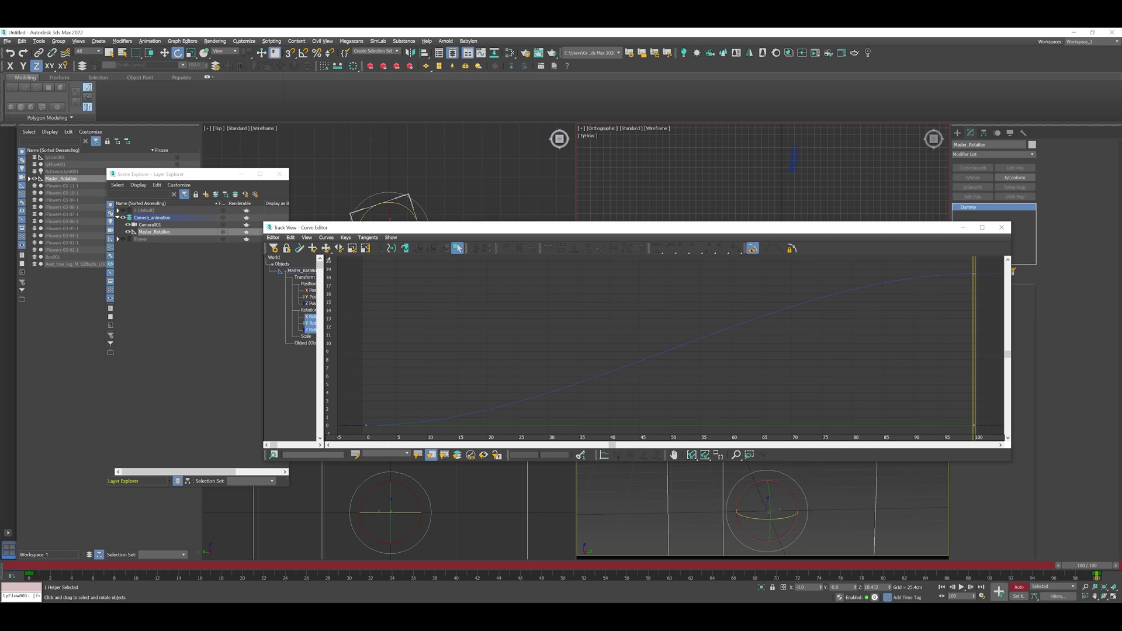
left_click_drag(347, 270, 1120, 426)
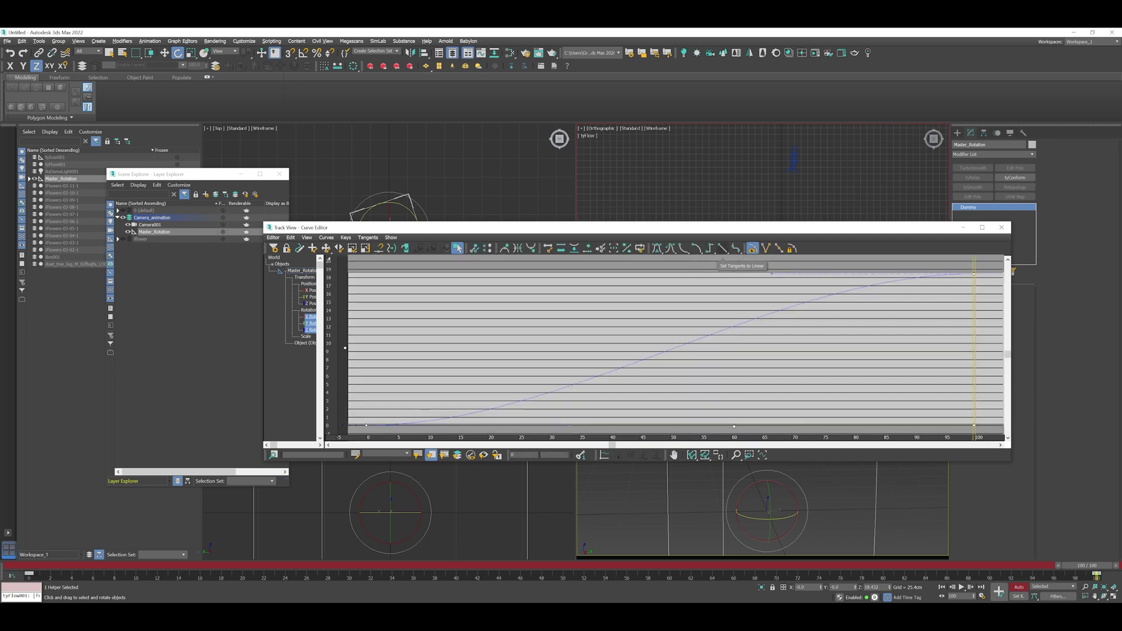
left_click(723, 249)
key("ctrl+d")
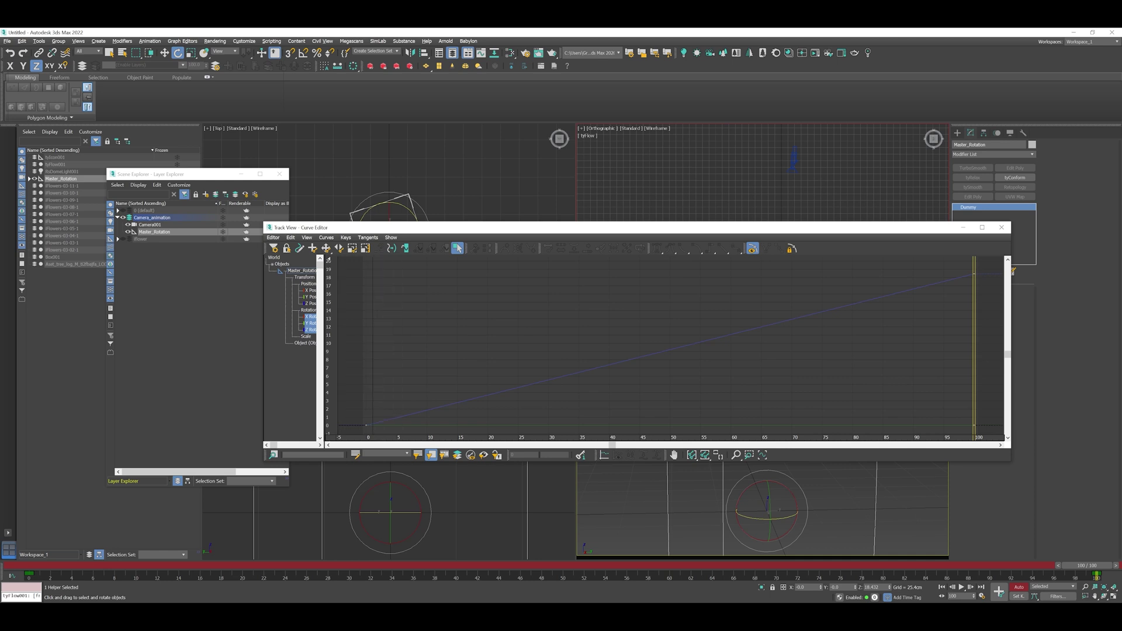
left_click(326, 249)
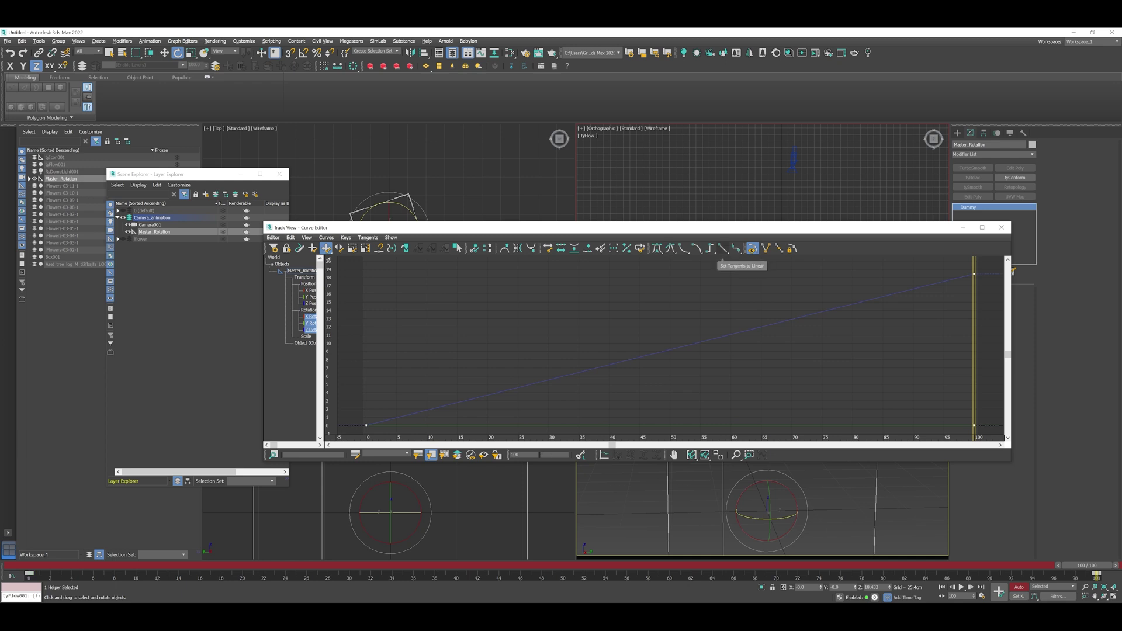
left_click(1001, 227)
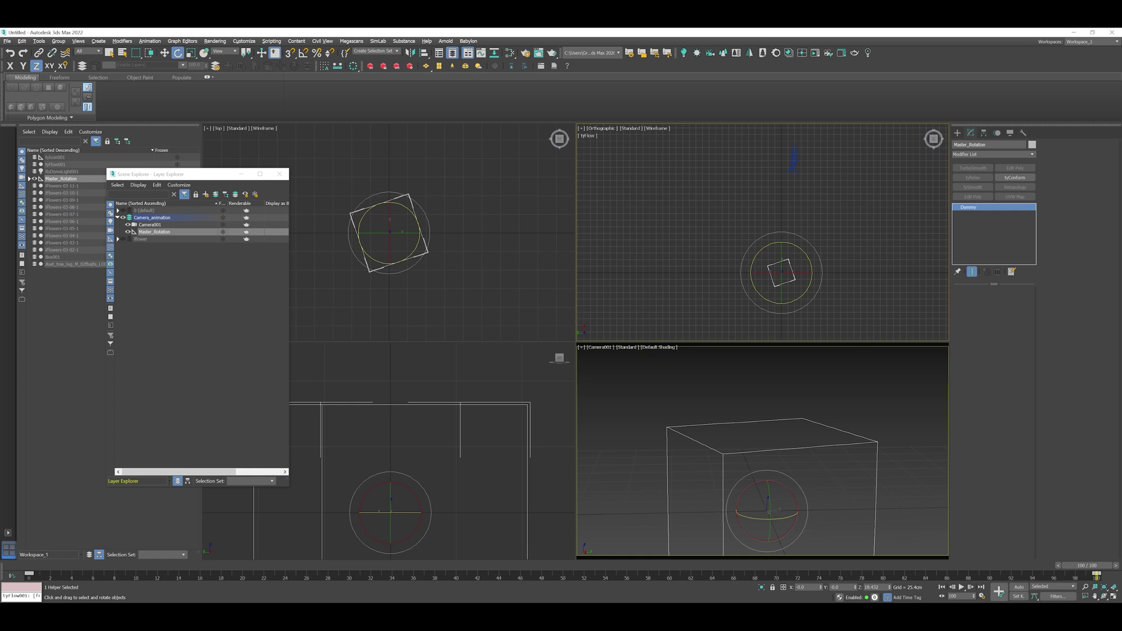
Turn on Camera001's Motion Path display and play the animation with the 0 (default) layer shown.
left_click(150, 225)
left_click(1010, 133)
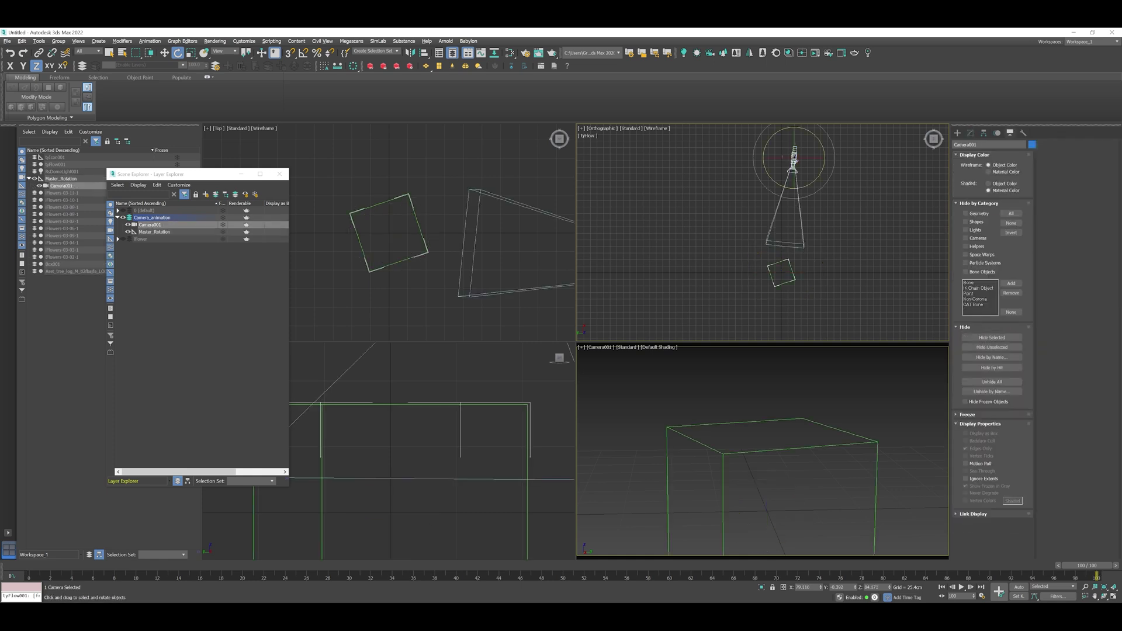
left_click(822, 262)
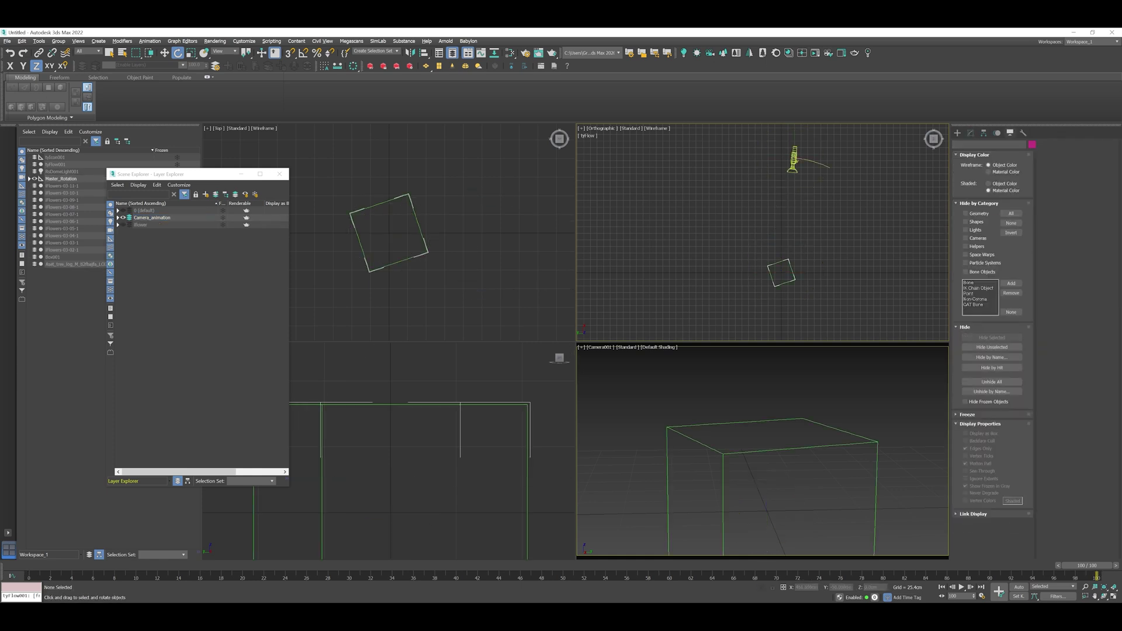
key("ctrl+z")
key("slash")
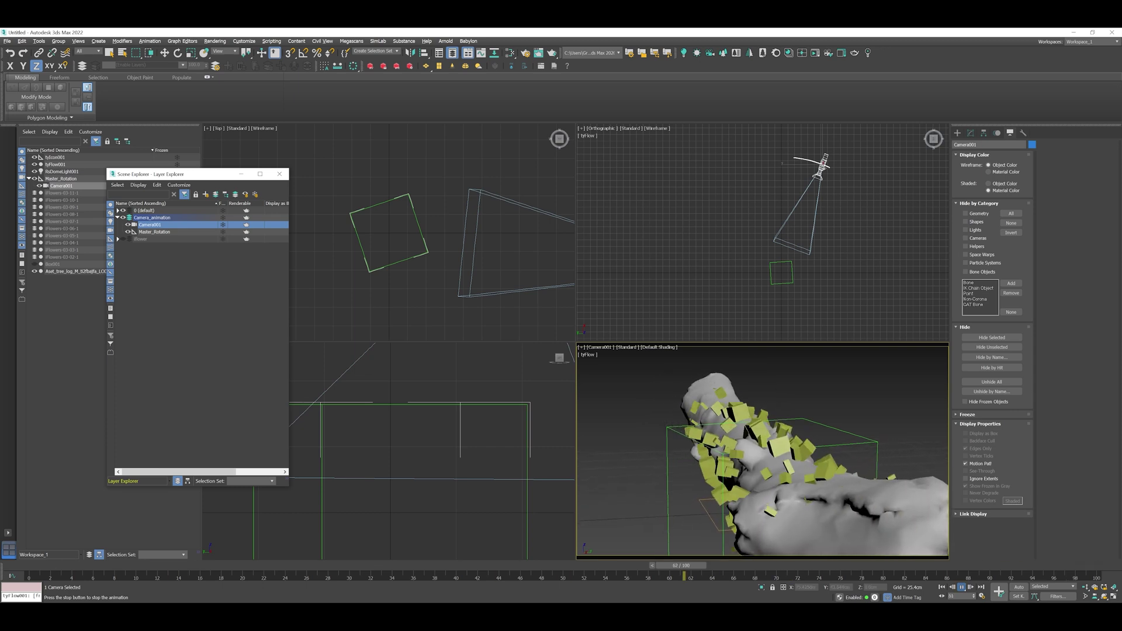
left_click(961, 588)
key("e")
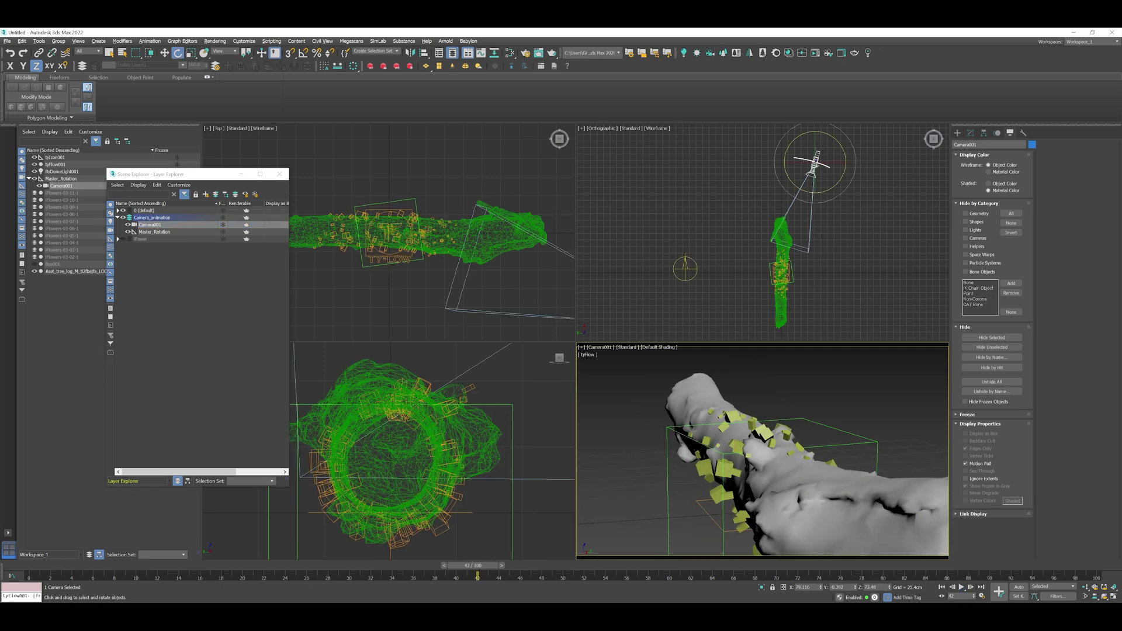
Bring up Camera001's motion controllers, widen the command area and expand the Rotation track.
left_click(970, 133)
left_click(958, 133)
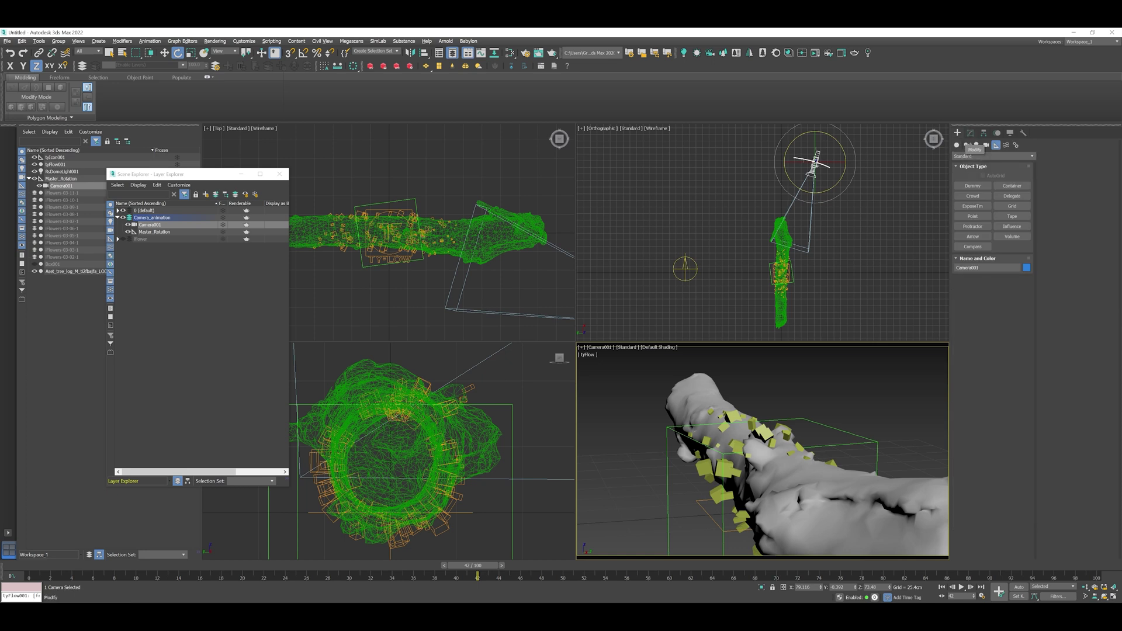
left_click(971, 133)
left_click(984, 133)
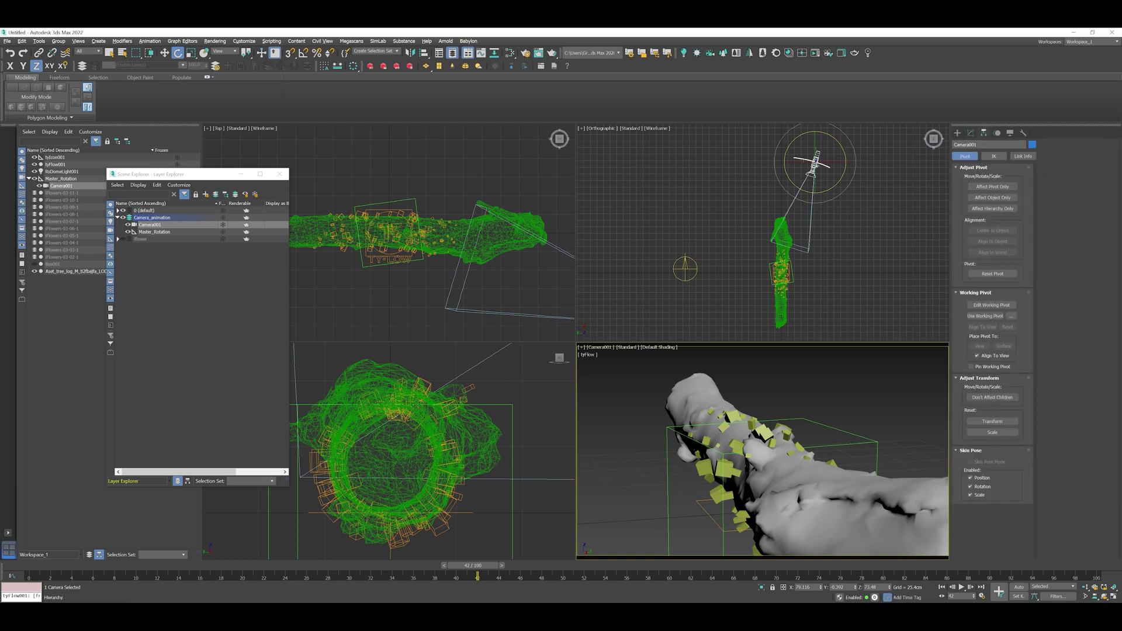
left_click(997, 133)
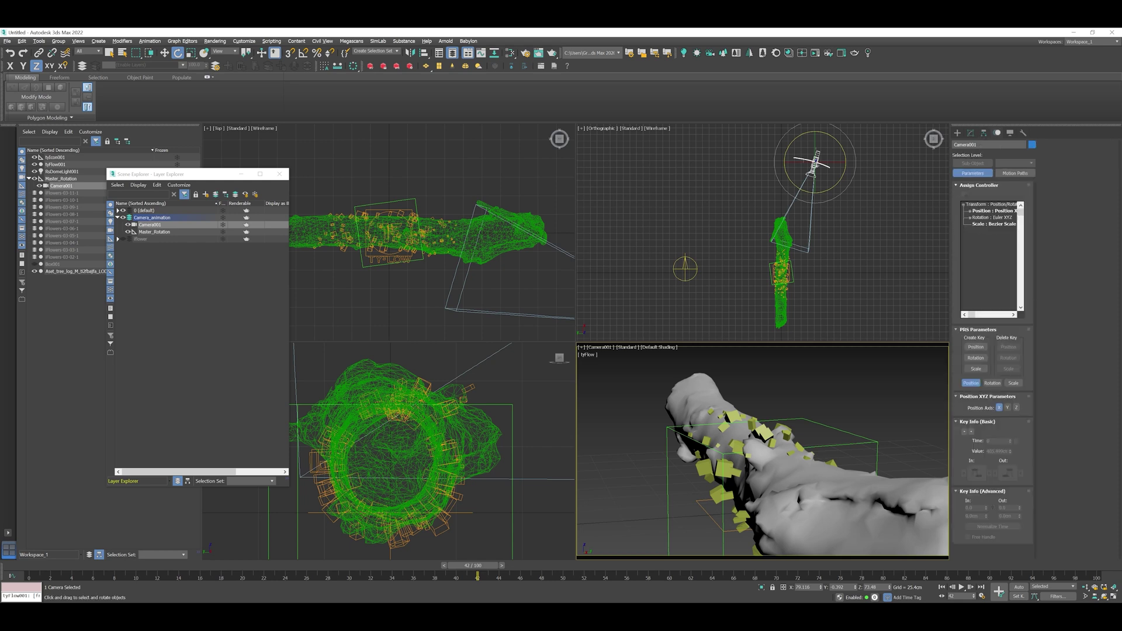
left_click_drag(950, 341, 920, 340)
left_click(946, 217)
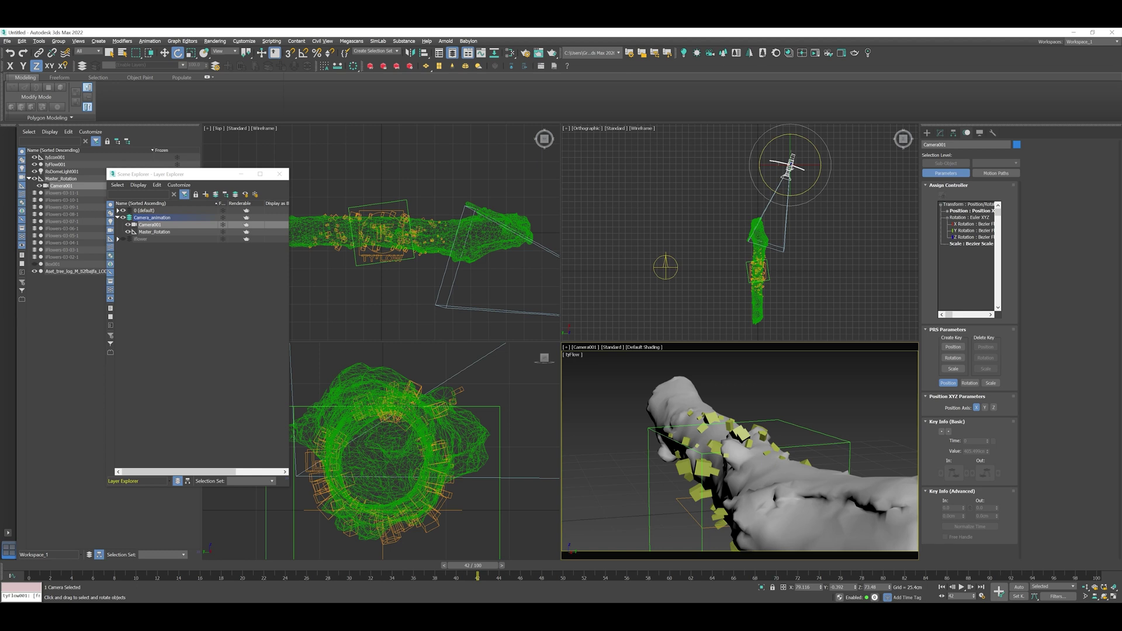
Assign a Rotation List controller to the Rotation track of the Master_Rotation dummy.
left_click(767, 265)
mouse_move(783, 253)
left_mouse_down()
mouse_move(792, 264)
mouse_move(783, 253)
left_mouse_up()
left_click(947, 217)
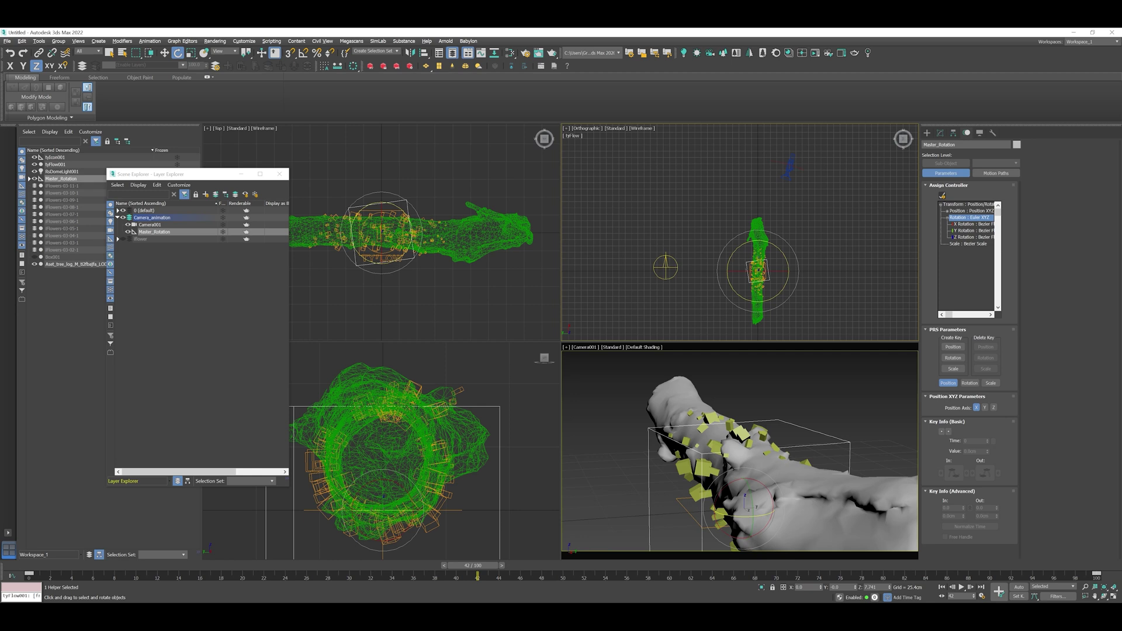
left_click(942, 195)
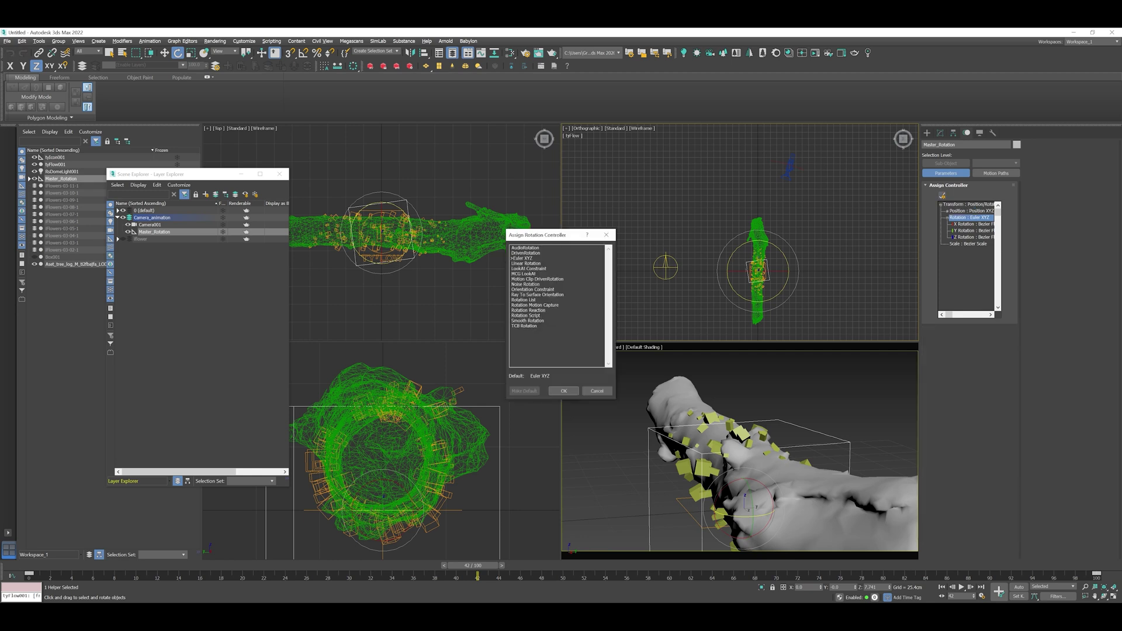
left_click(523, 300)
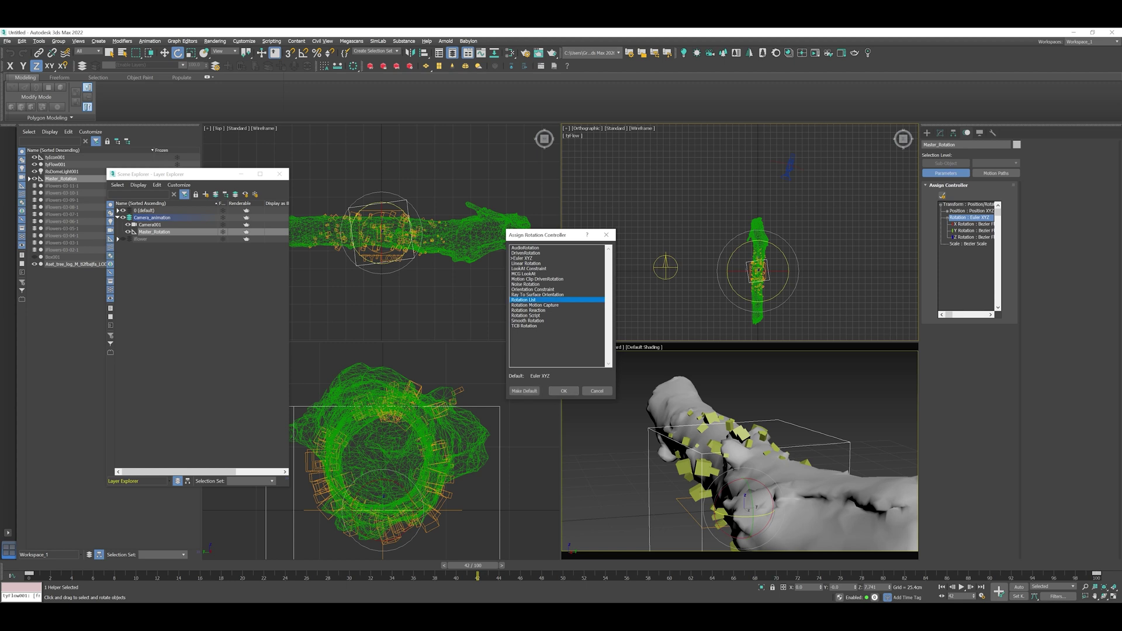
left_click(562, 390)
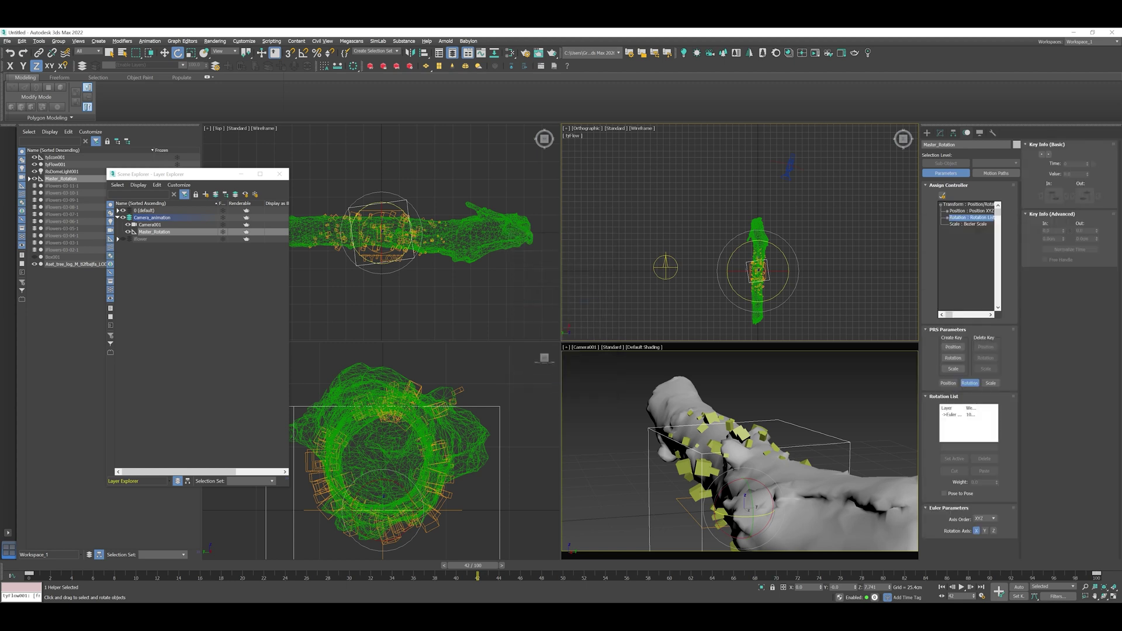
Add a Noise Rotation controller to the Available slot of the dummy's rotation list and move its settings window beside the controllers.
left_click(947, 218)
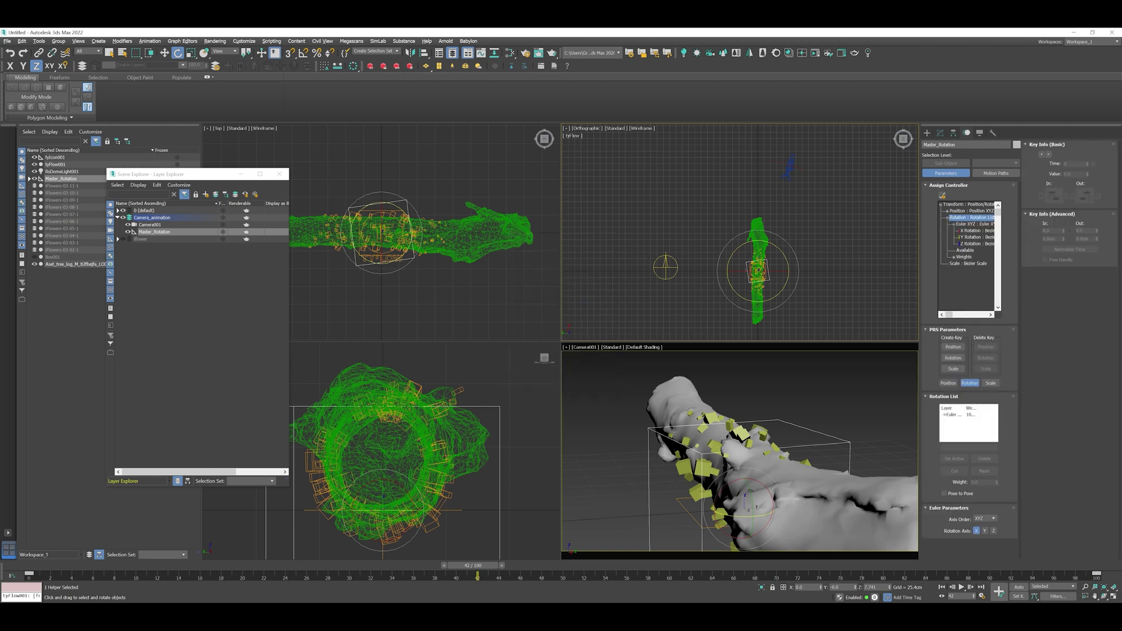
left_click(966, 251)
left_click(942, 196)
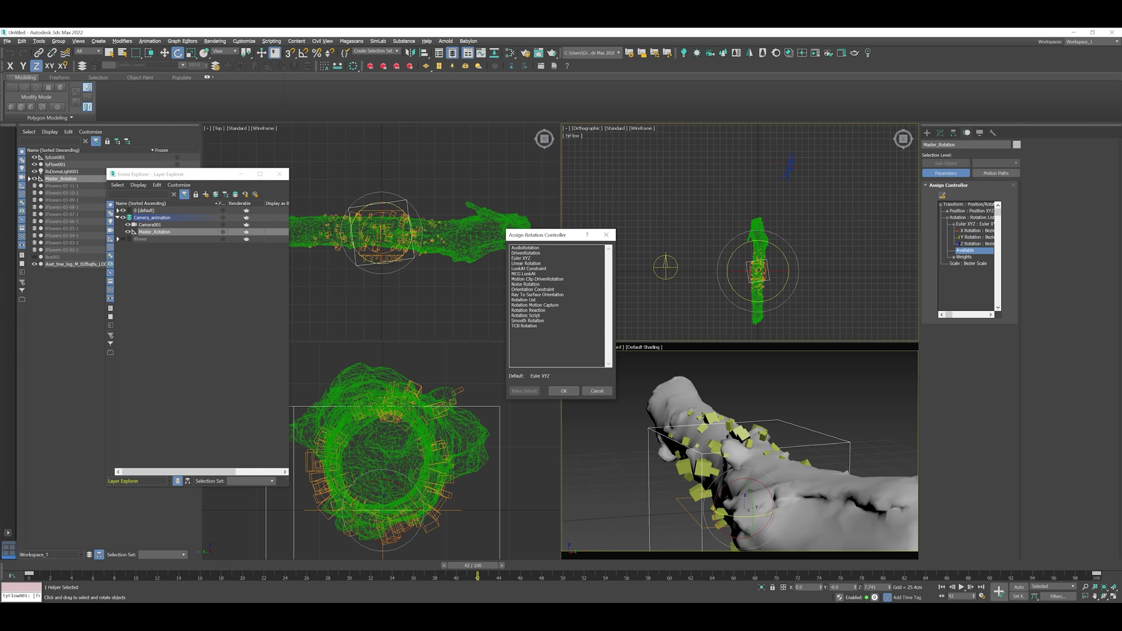
left_click(526, 284)
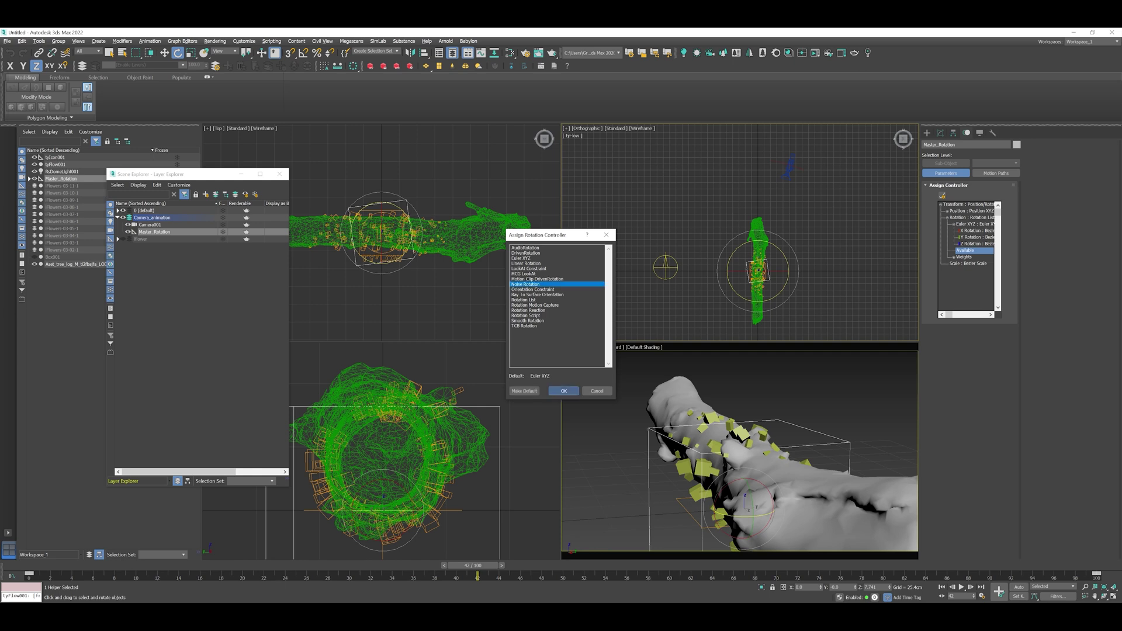
left_click(563, 390)
left_click_drag(1003, 207, 637, 151)
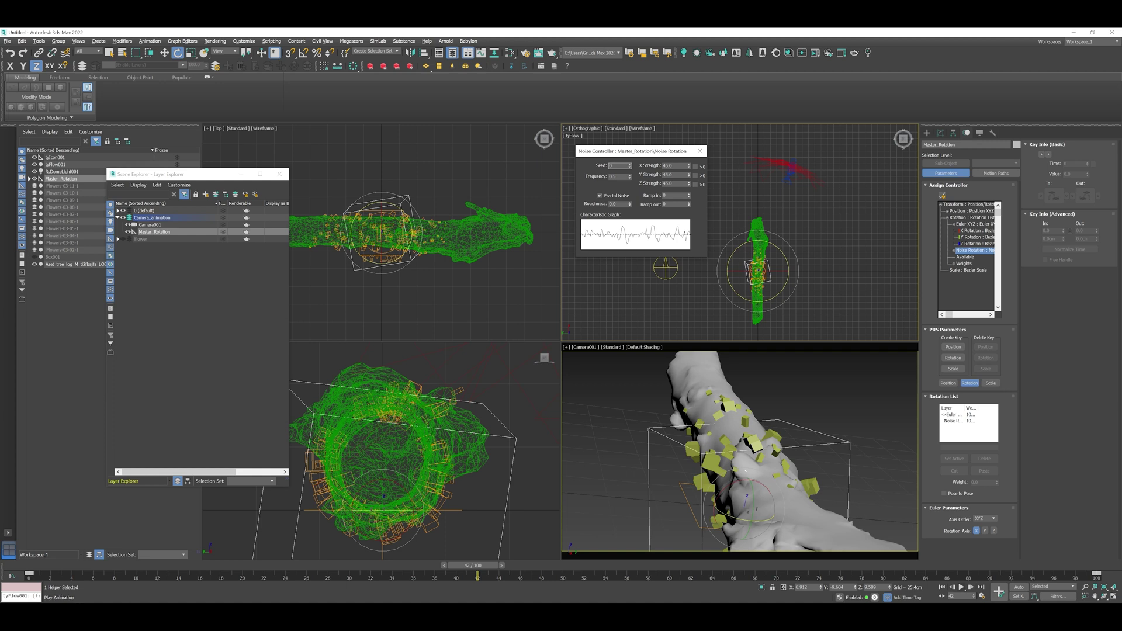
Play the animation and set the rotation noise's X, Y and Z Strength to 1.0.
left_click(962, 588)
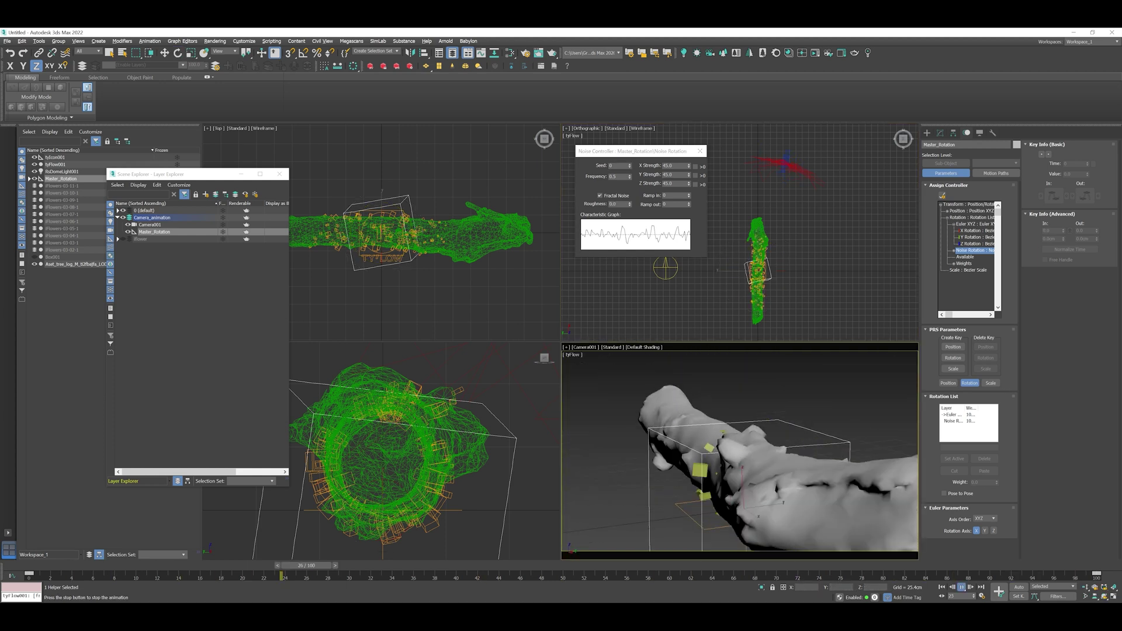
double_click(673, 184)
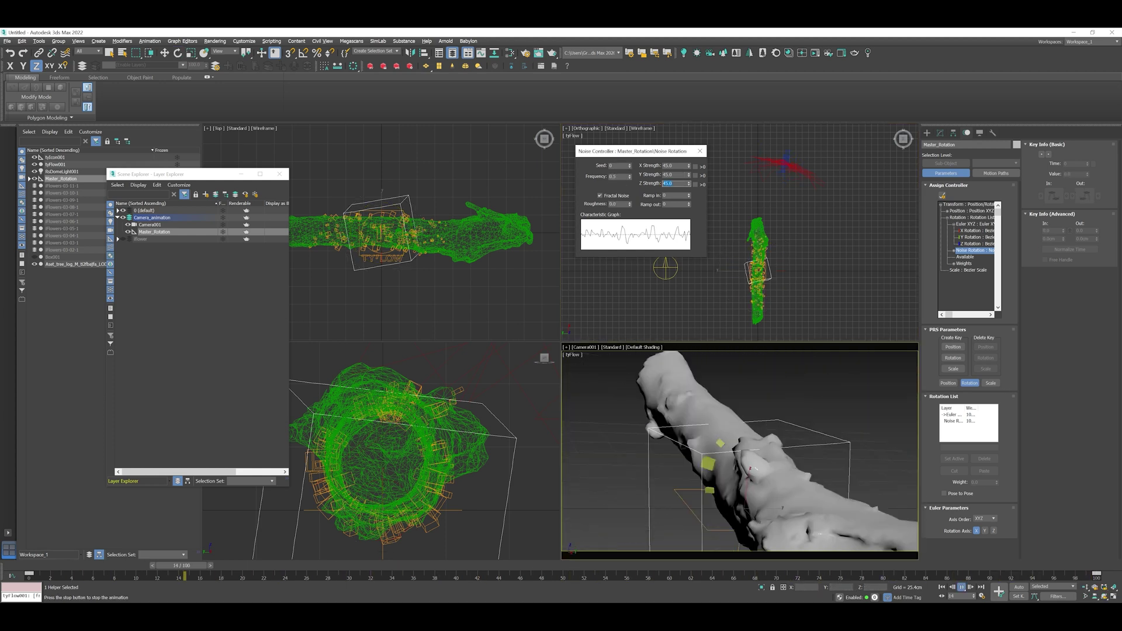
double_click(672, 166)
type("1")
key("Tab")
type("1")
key("Return")
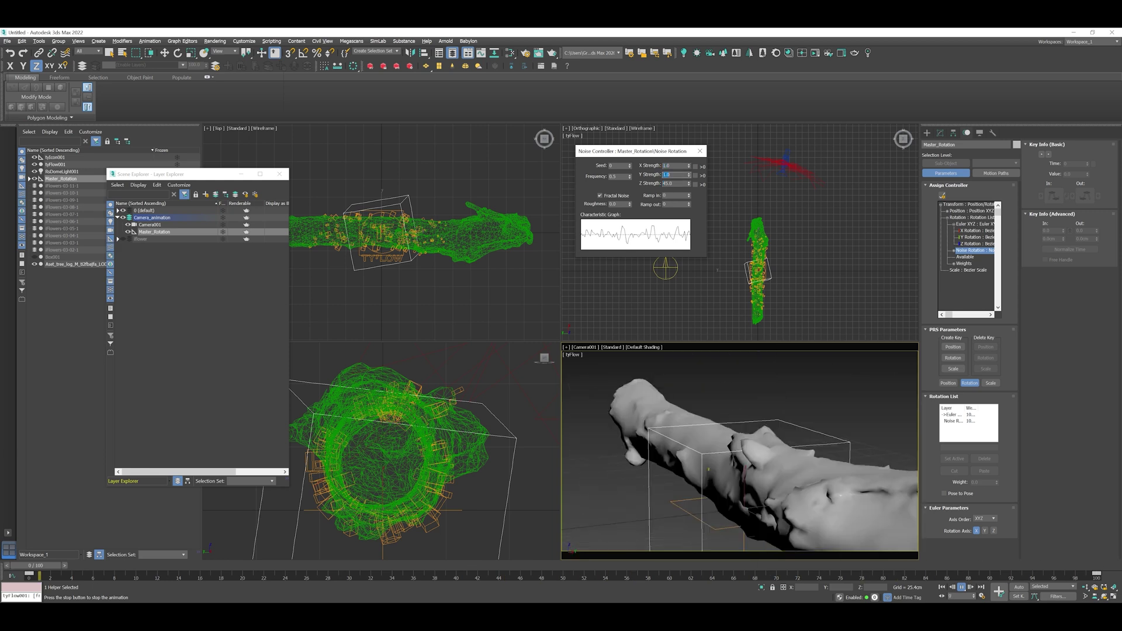
key("Tab")
type("1")
key("Return")
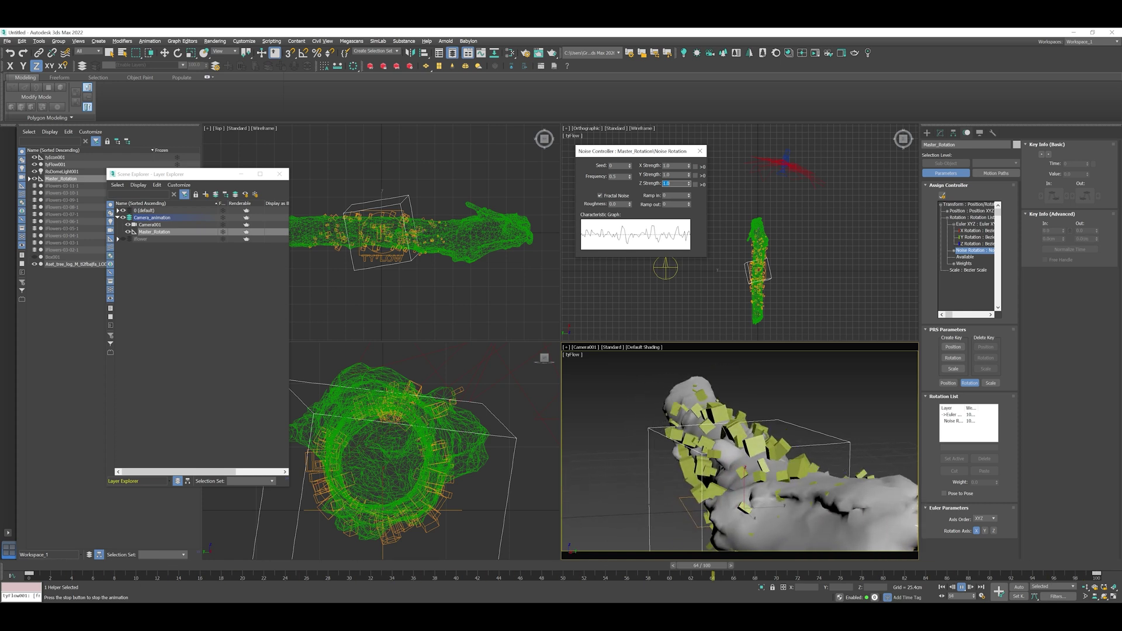
Try a noise Frequency of 0.1, then lower it to 0.05 while the animation plays.
type("0.1")
key("Return")
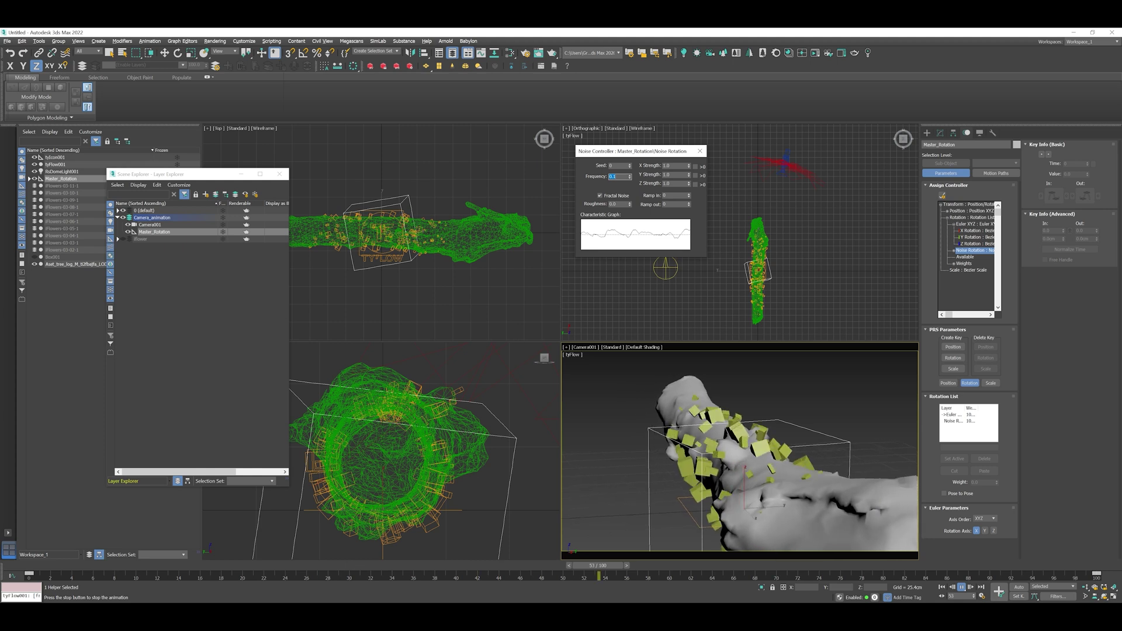
type("0.05")
key("Return")
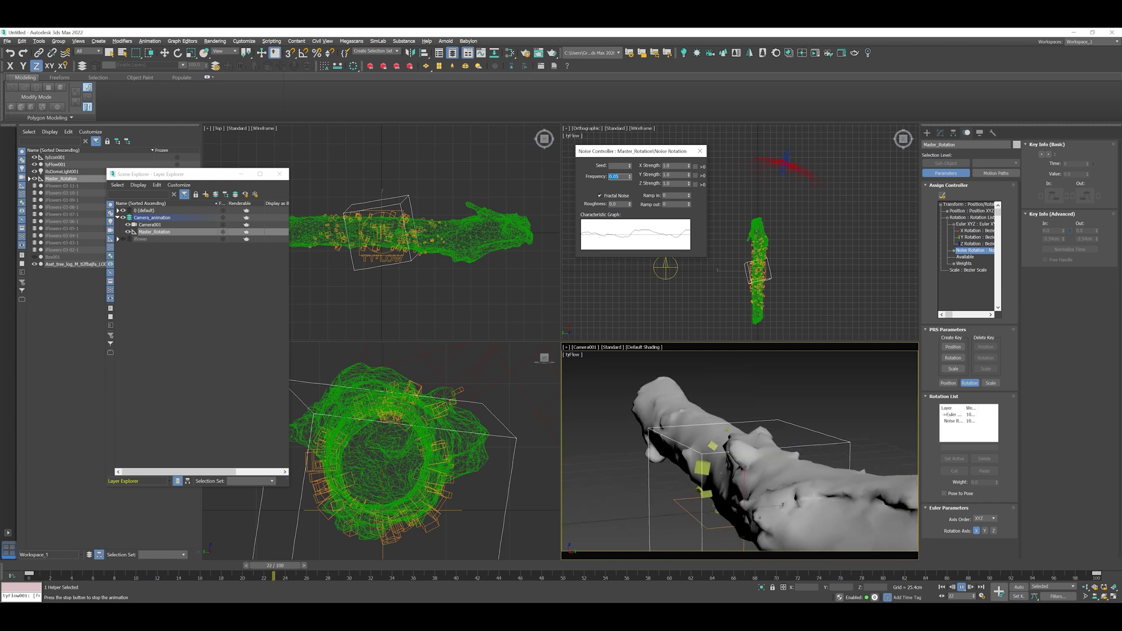
Turn Fractal Noise off for the rotation noise to compare its curve, then turn it back on.
left_click(599, 195)
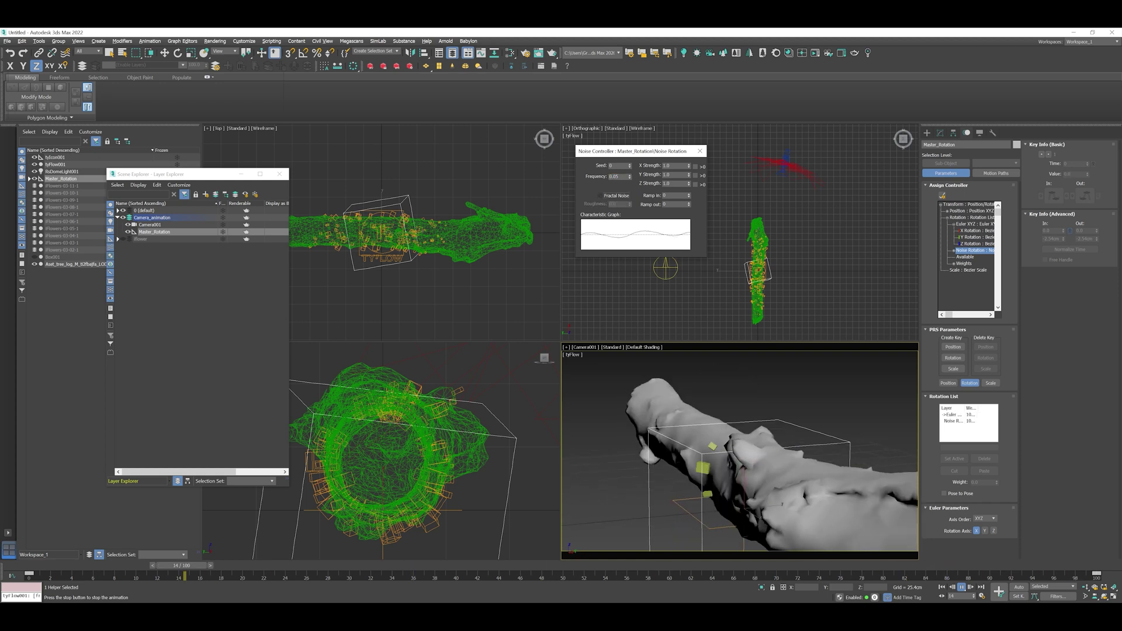
type("0.05")
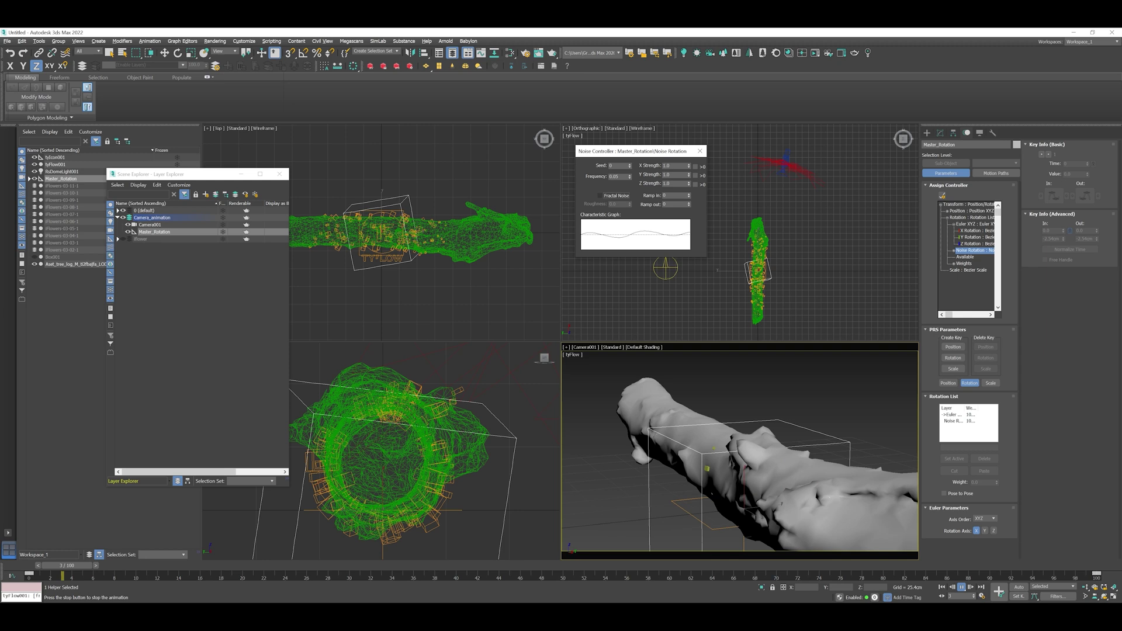
left_click(599, 195)
Try a rotation noise Frequency of 0.015 during playback, then set it to 0.02.
left_click(617, 176)
type("1")
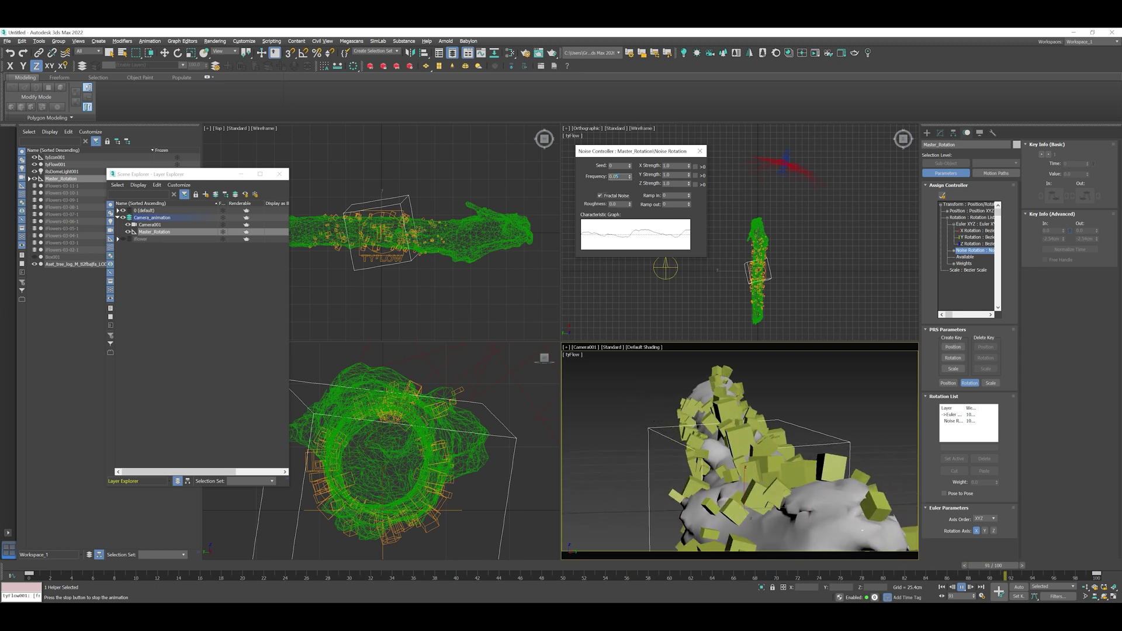
key("Return")
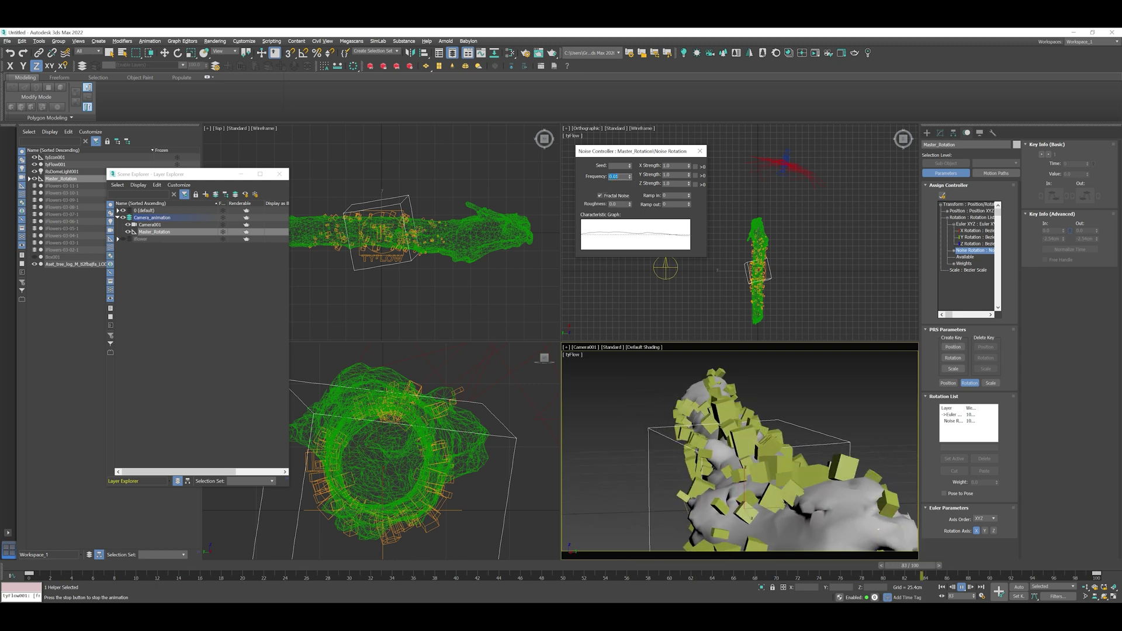
type("0.015")
key("Return")
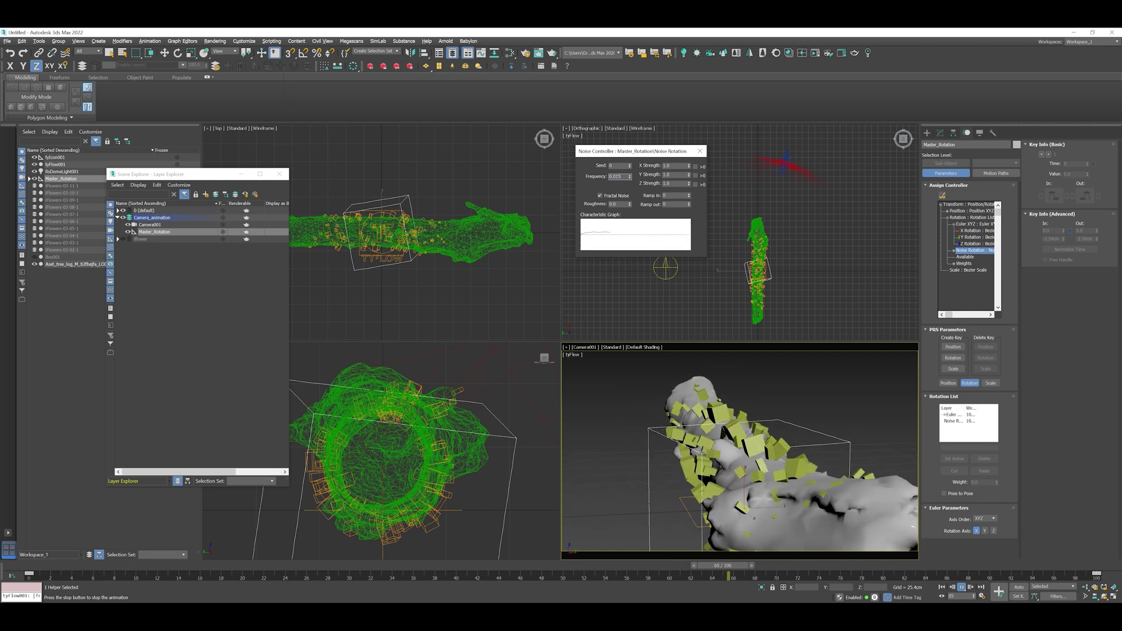
type("0.02")
key("Return")
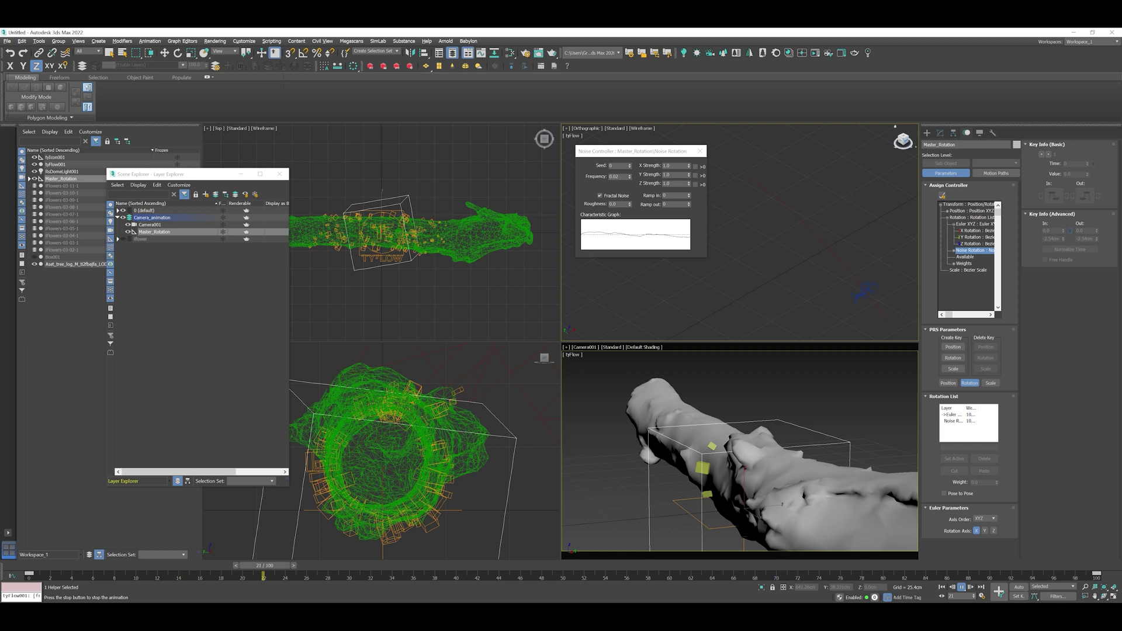
type("0.02")
key("Return")
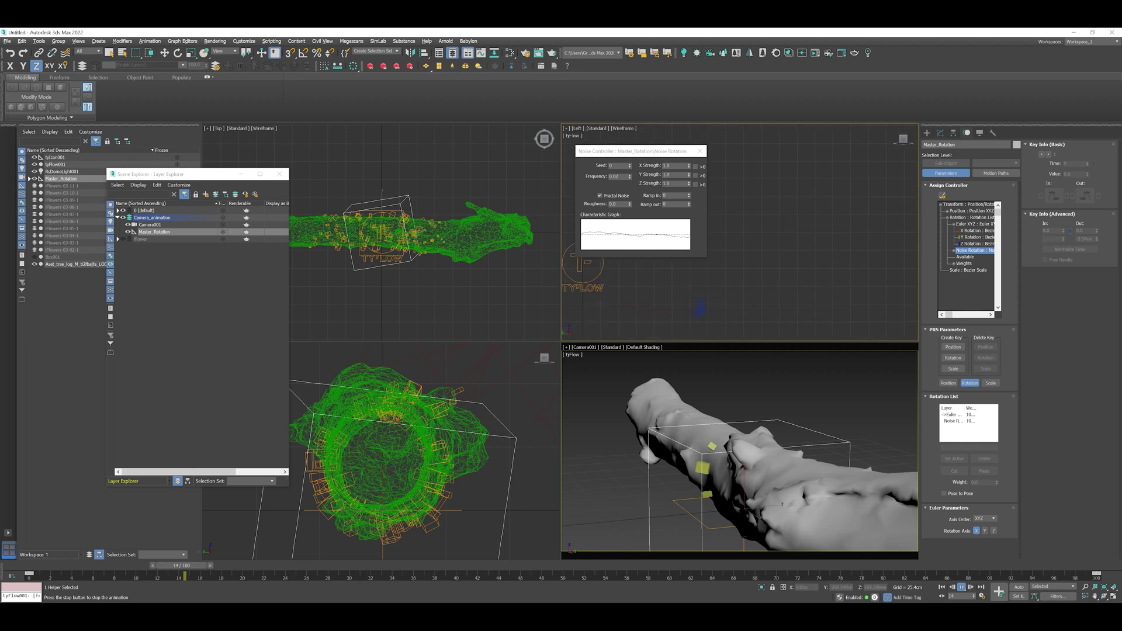
Switch the orthographic viewport to the Left view and enter an X Strength of 1.0 and Ramp out of 0 for the rotation noise.
key("l")
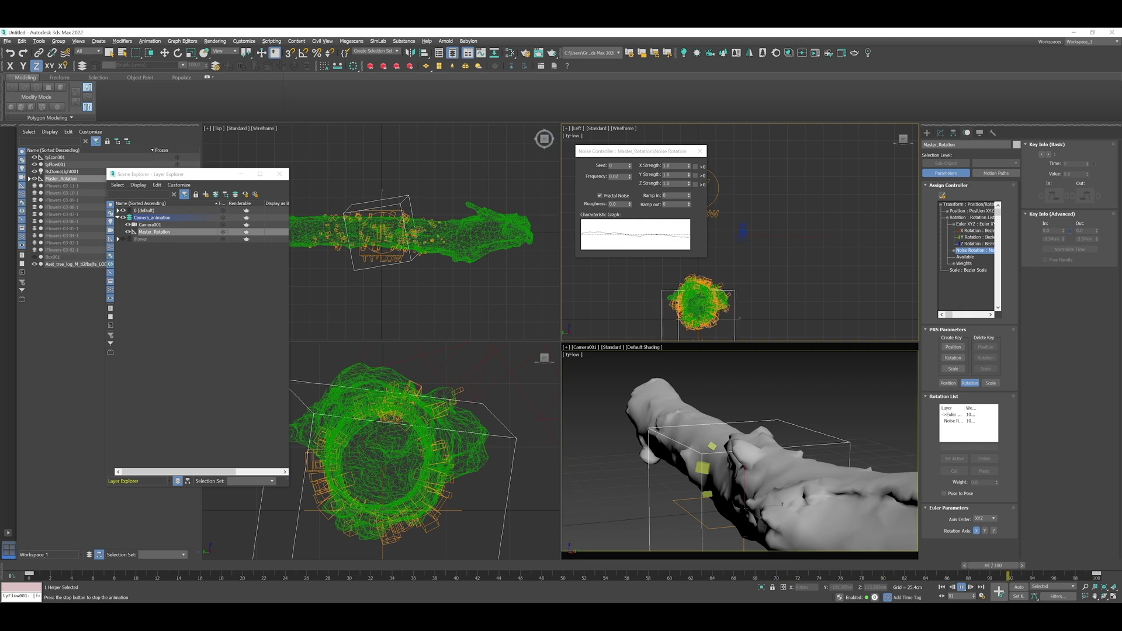
double_click(673, 165)
key("BackSpace")
type("1")
key("Return")
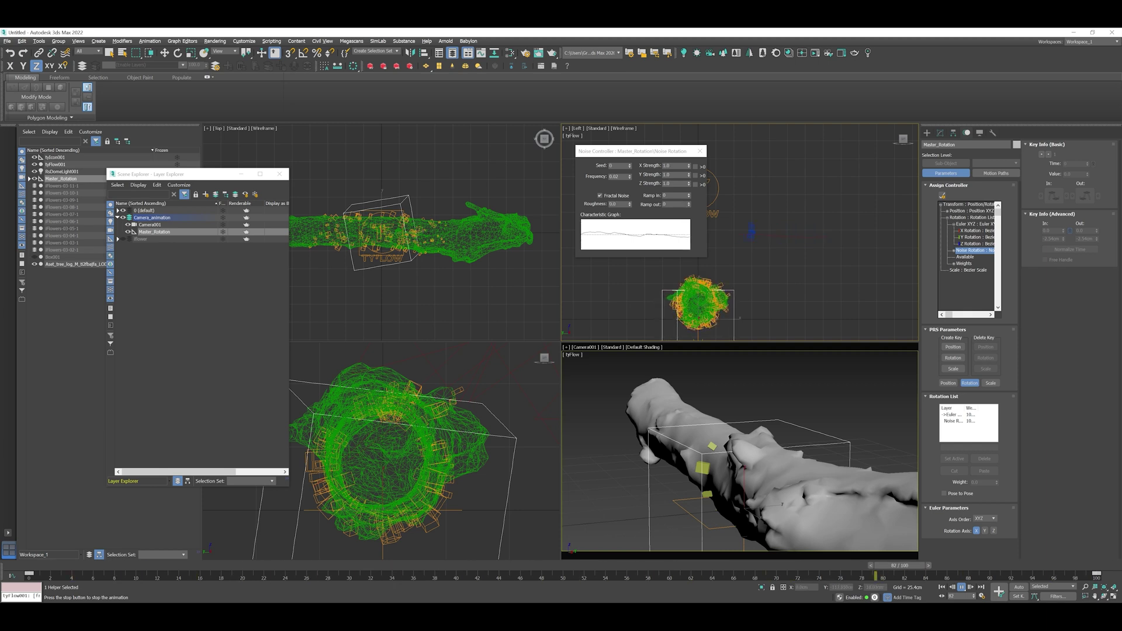
double_click(676, 204)
key("BackSpace")
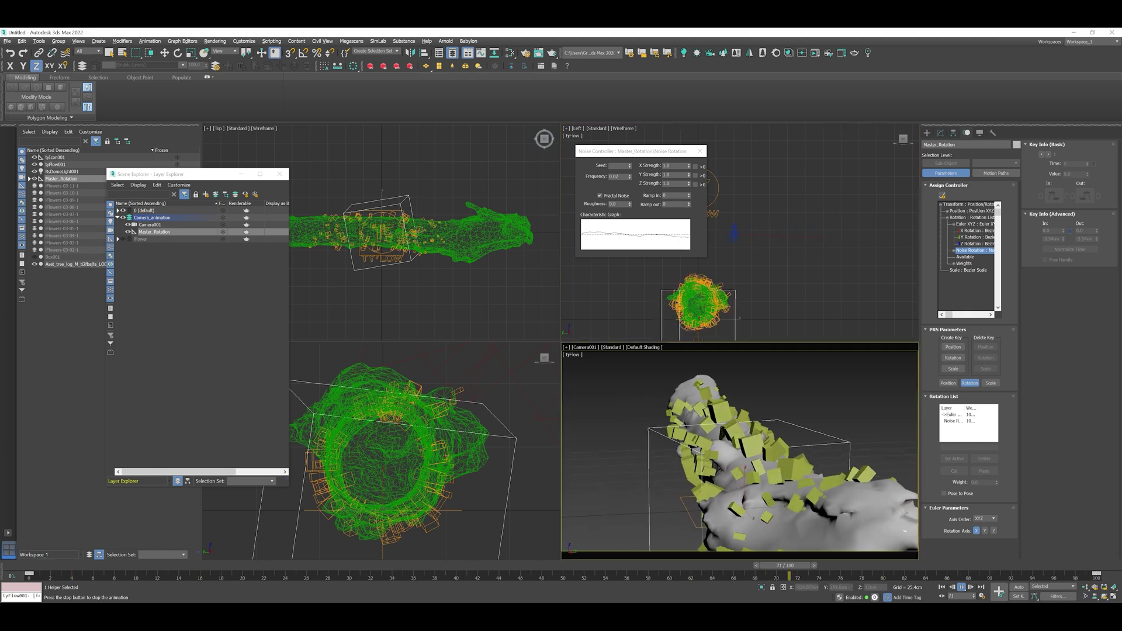
type("0")
key("Return")
Rotate the Master_Rotation dummy in the Top view at the end of the timeline, then play the animation in the camera view.
key("slash")
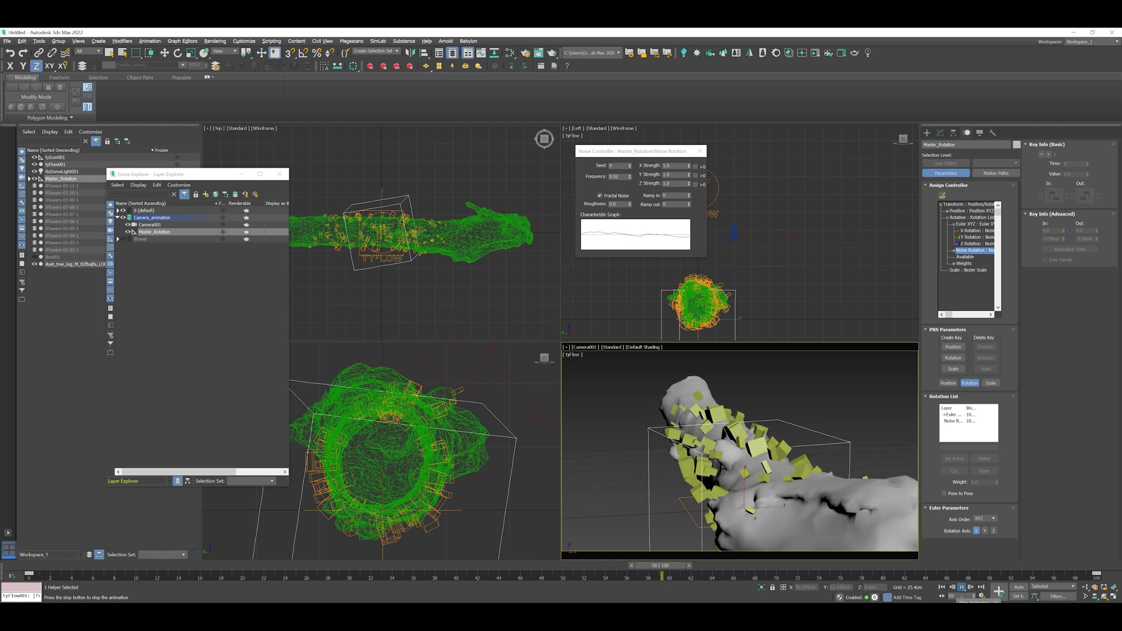
key("e")
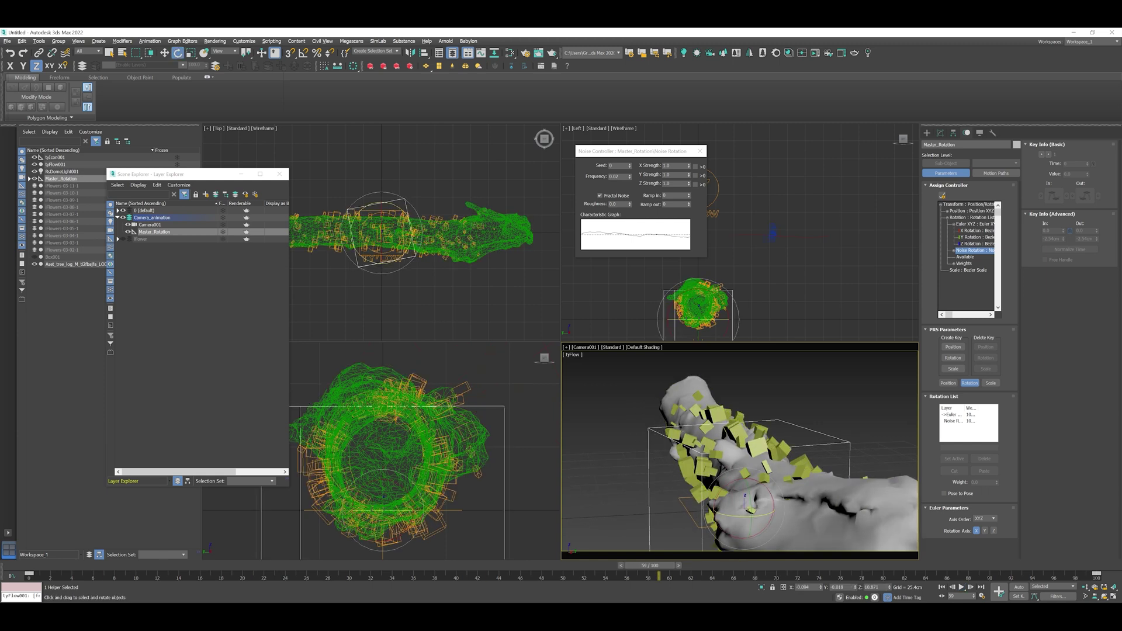
middle_click_drag(772, 234, 790, 208)
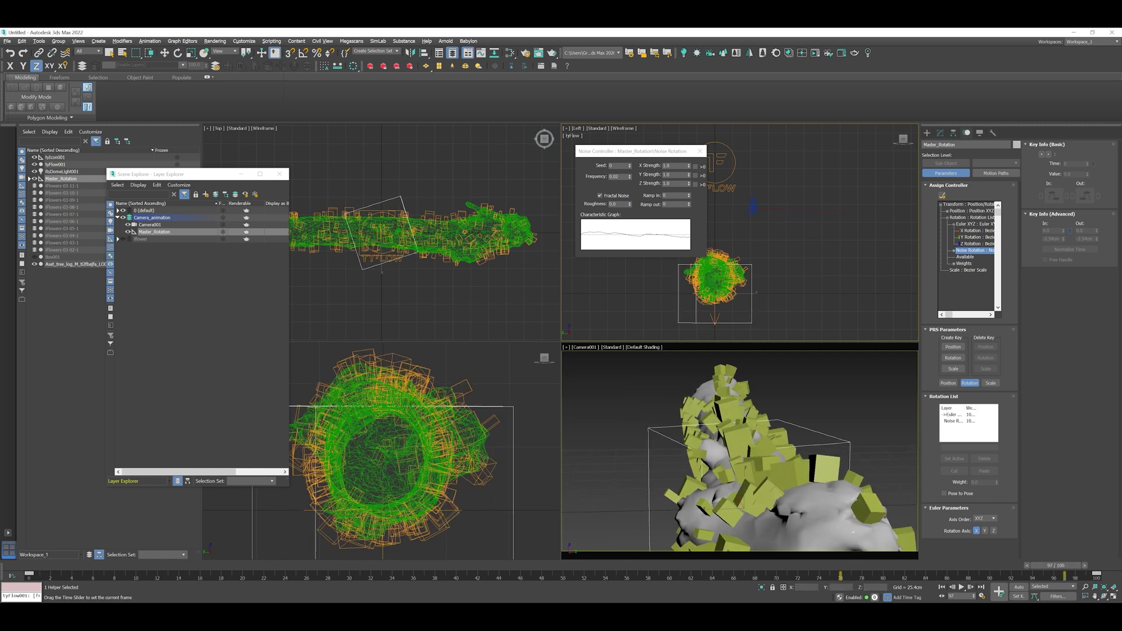
left_click(380, 231)
left_click_drag(396, 206, 410, 216)
key("slash")
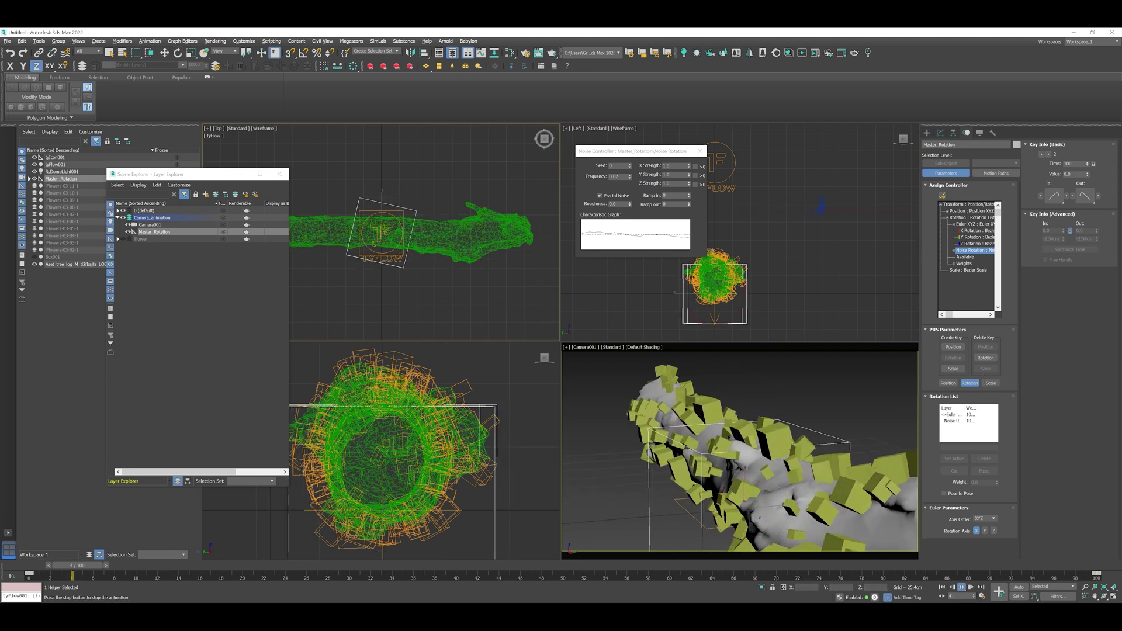
right_click(760, 457)
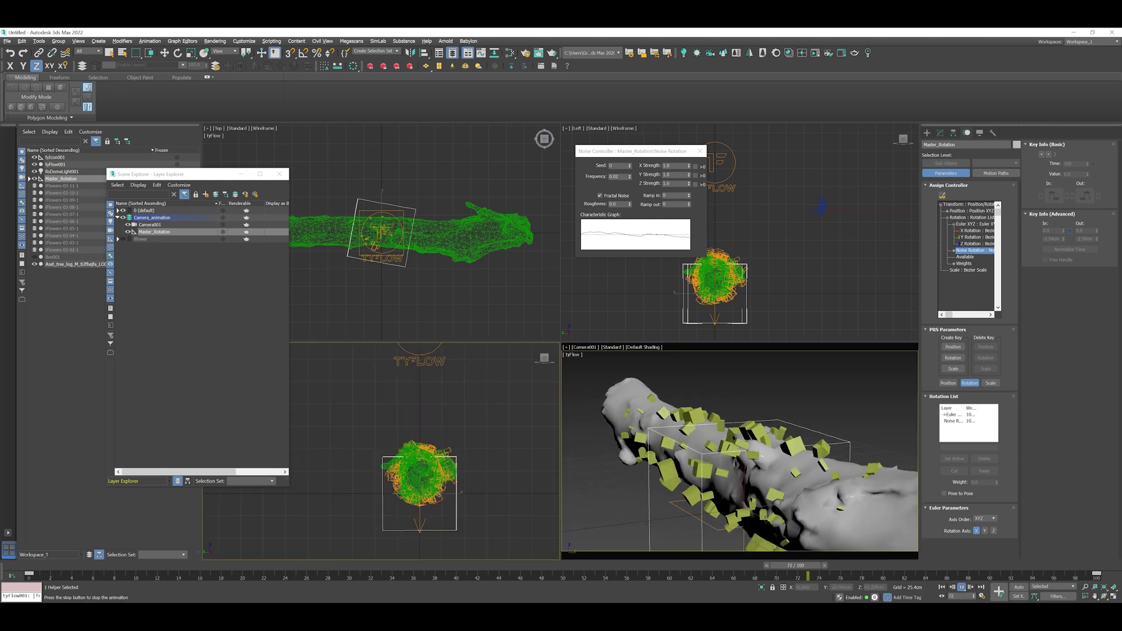
With Auto Key on, keyframe the Master_Rotation dummy's height about 5 cm down at frame 0 and raised at frame 100, then play the animation.
key("slash")
key("e")
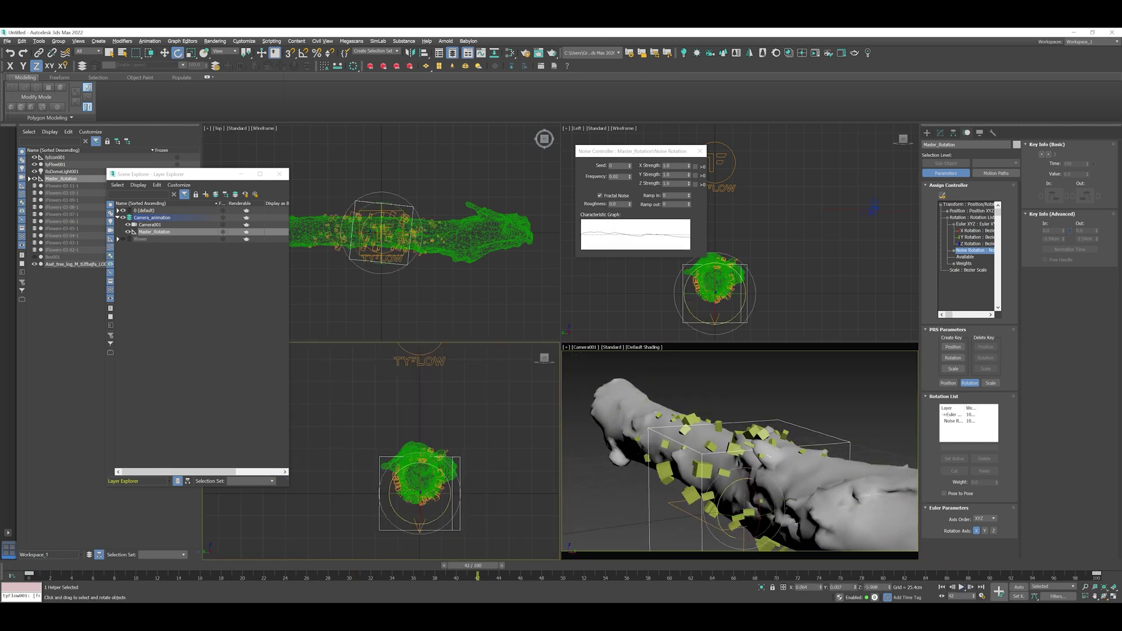
key("Home")
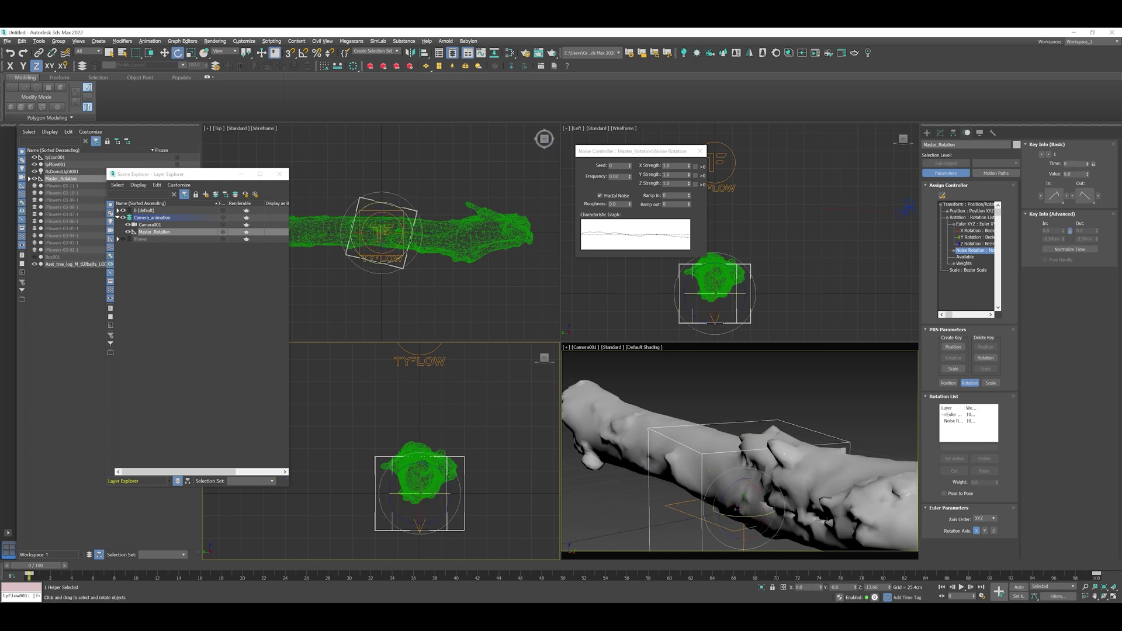
key("n")
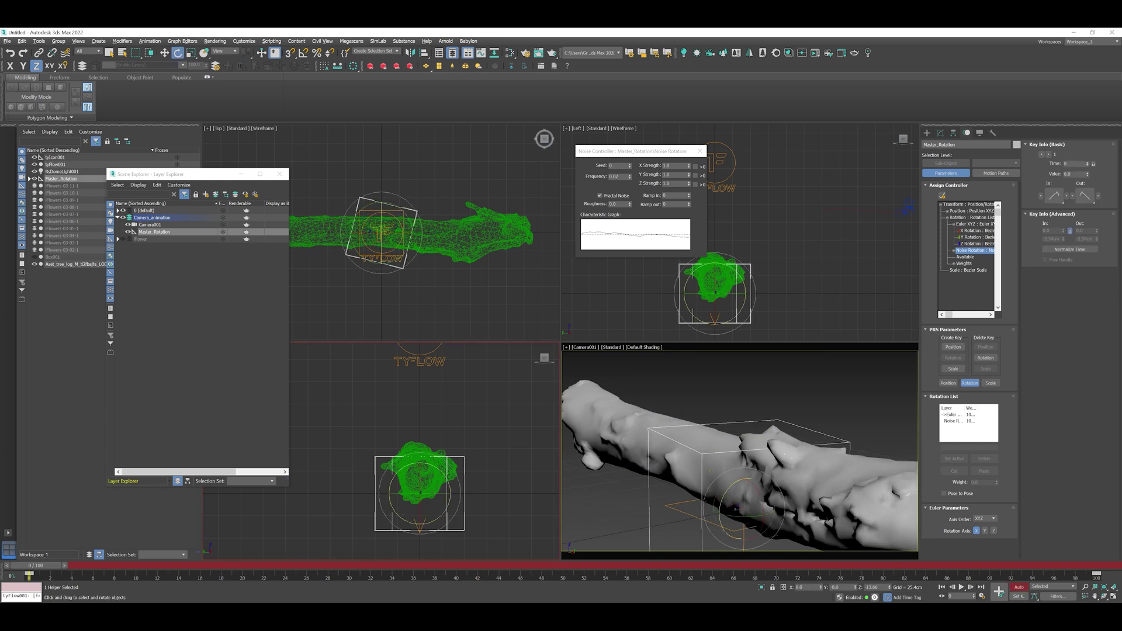
key("w")
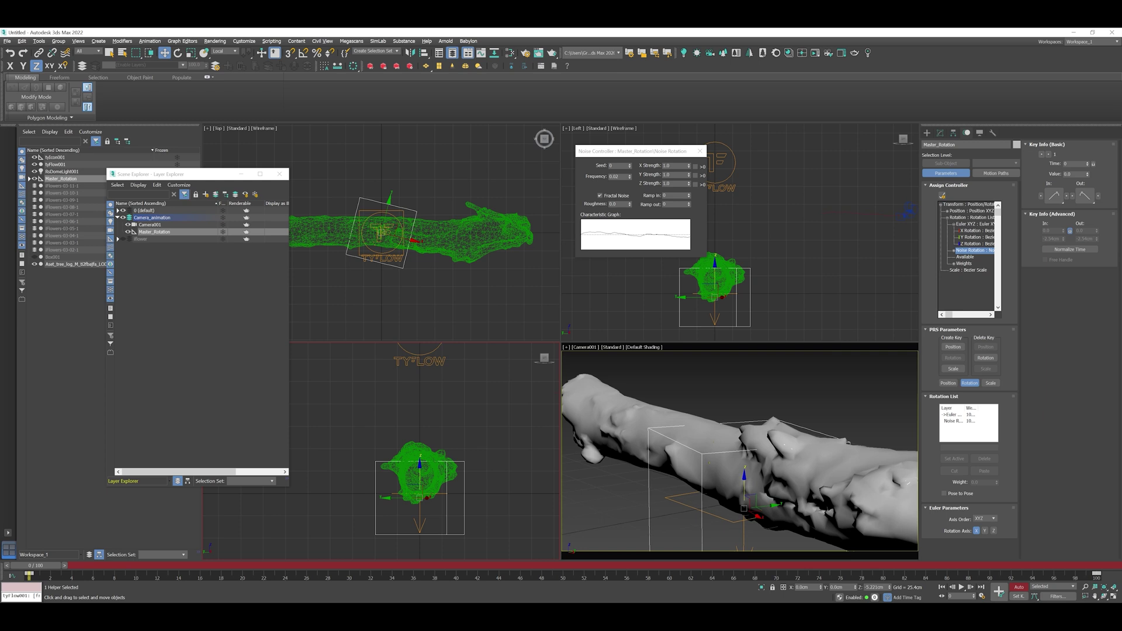
key("End")
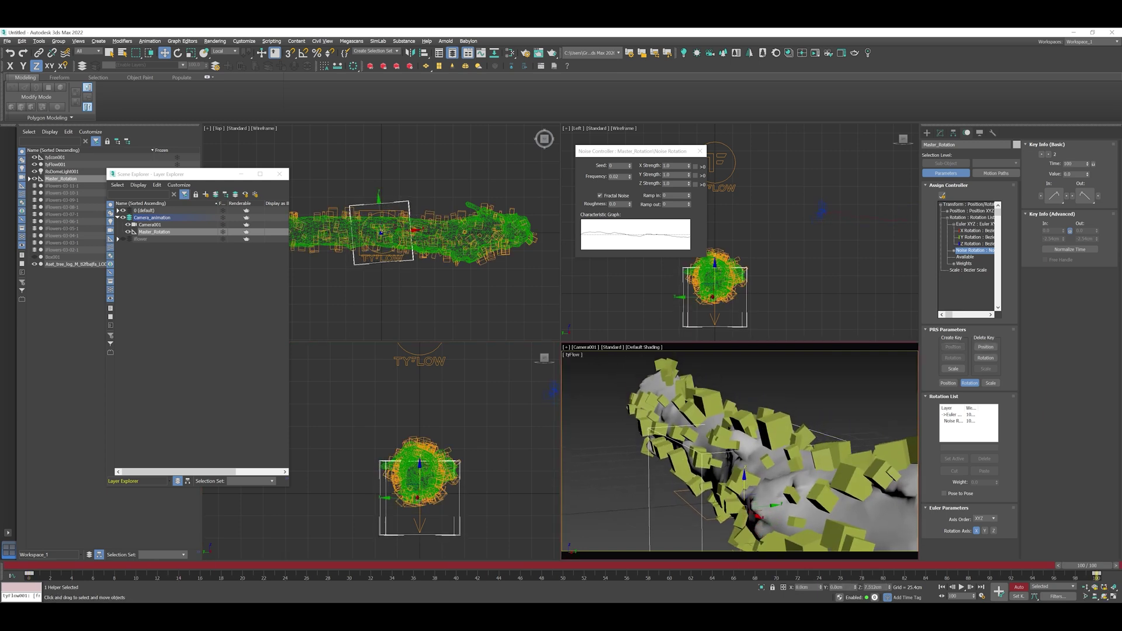
key("e")
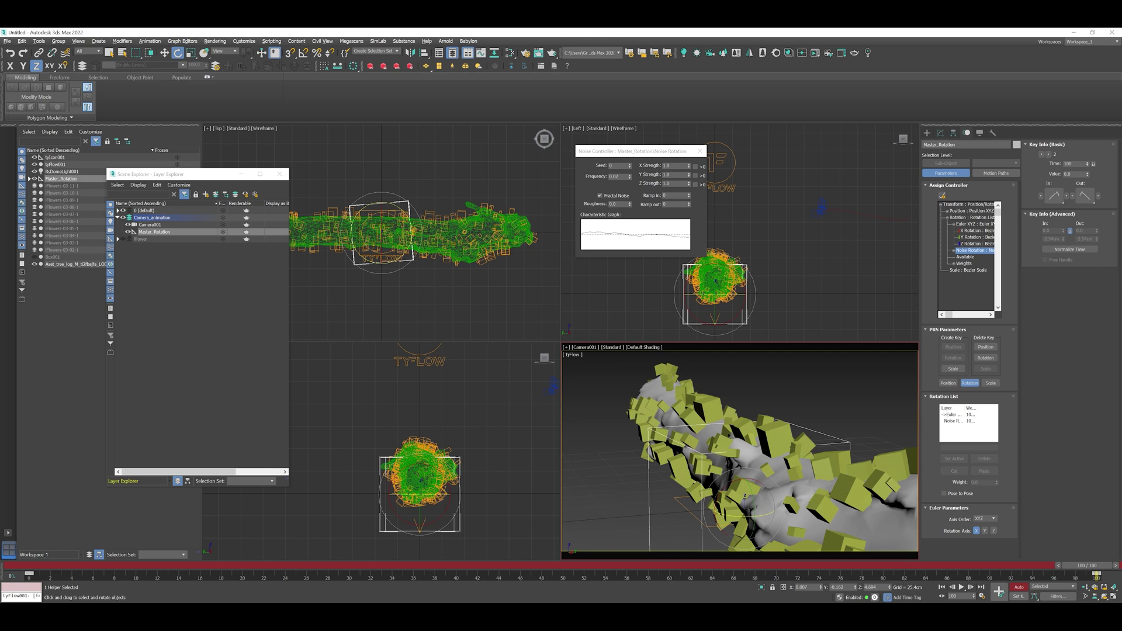
key("n")
mouse_move(760, 515)
left_mouse_down()
mouse_move(745, 515)
mouse_move(754, 526)
left_mouse_up()
key("/")
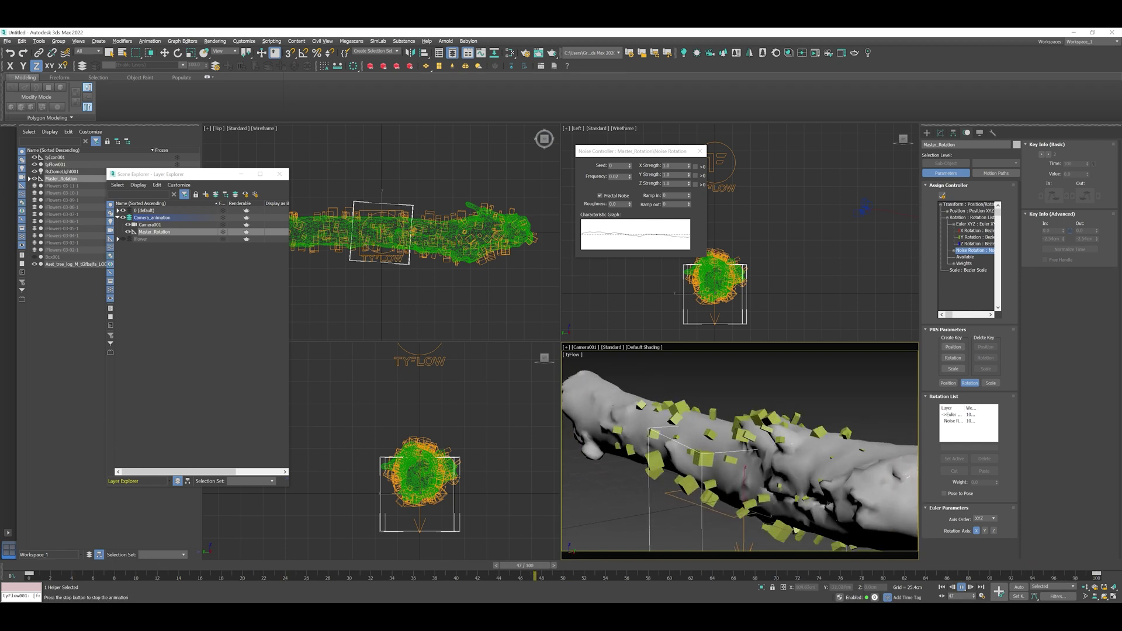
Stop playback, open the Curve Editor, widen its controller list and select the dummy's X, Y and Z Position tracks.
key("/")
key("e")
left_click(215, 41)
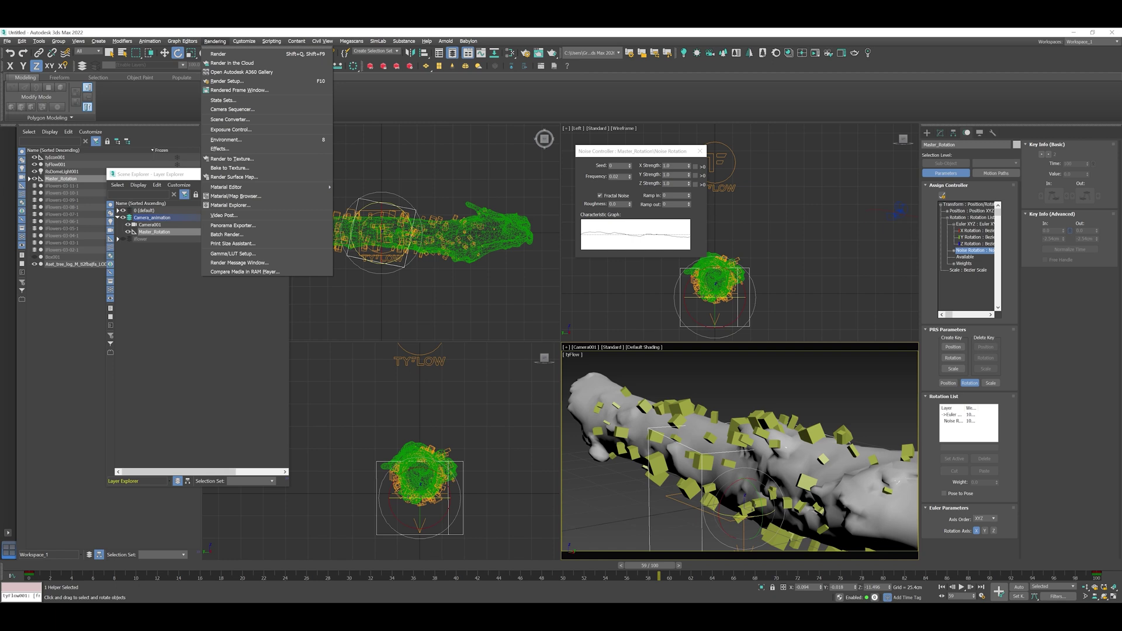
left_click(187, 50)
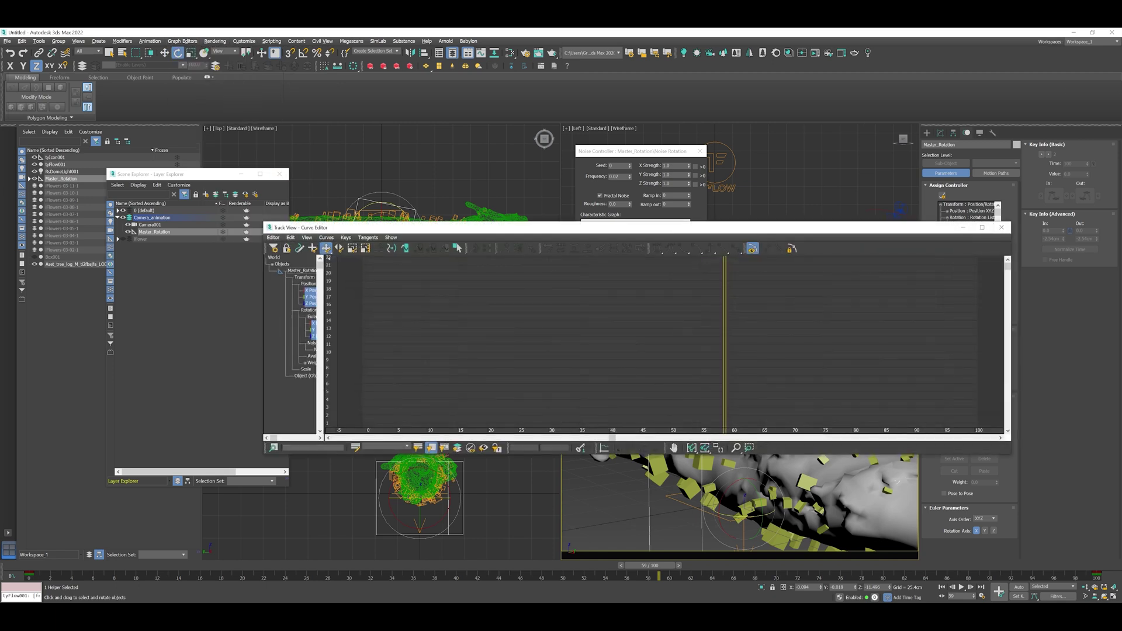
left_click_drag(323, 345, 379, 344)
left_click(315, 291)
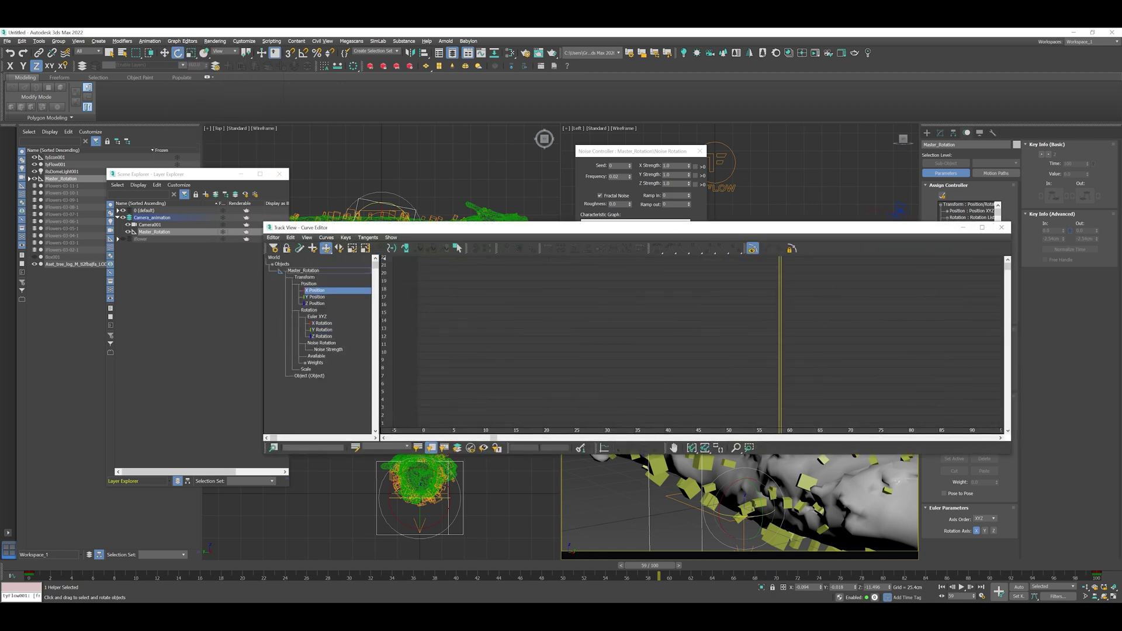
left_click_drag(316, 304, 315, 290)
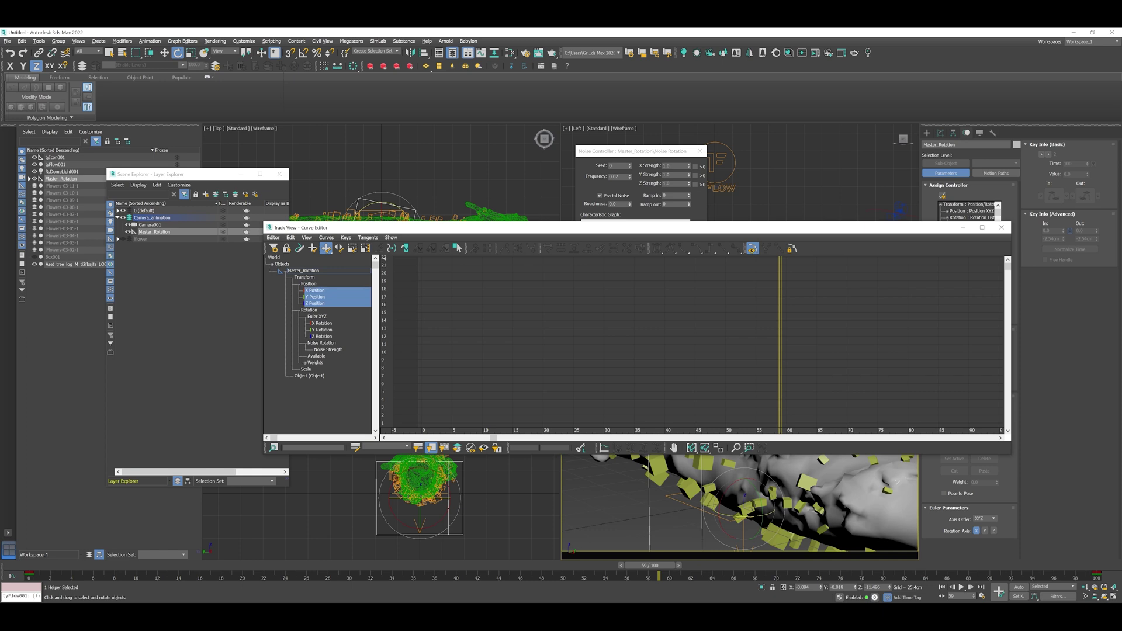
Set all the dummy's position keys to linear tangents and close the Curve Editor.
key("z")
left_click_drag(560, 326, 999, 428)
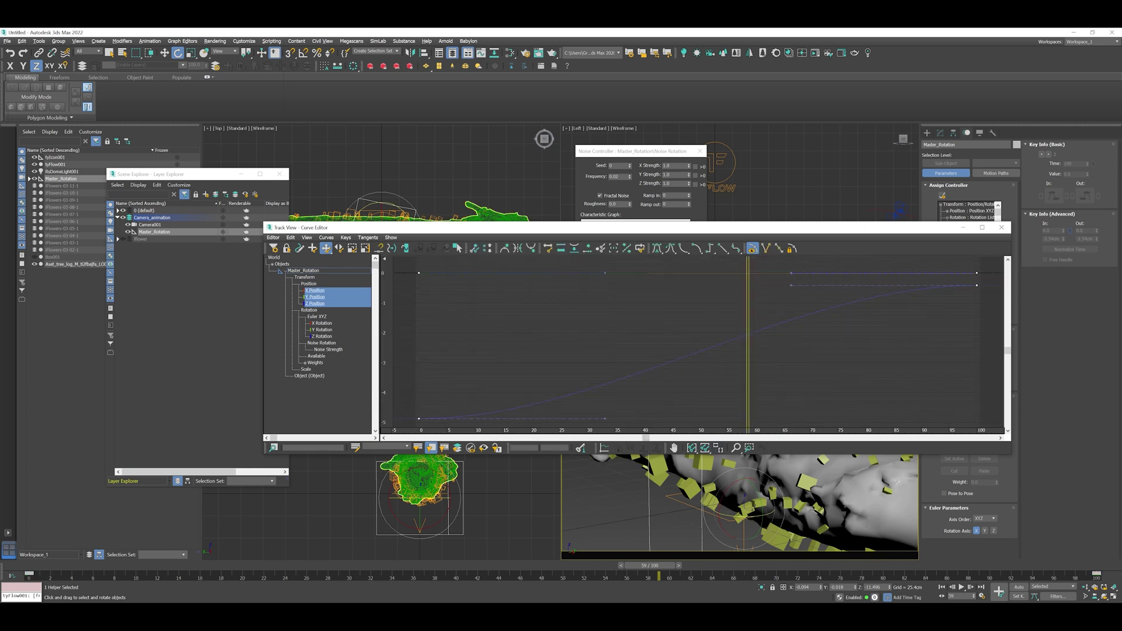
left_click(753, 249)
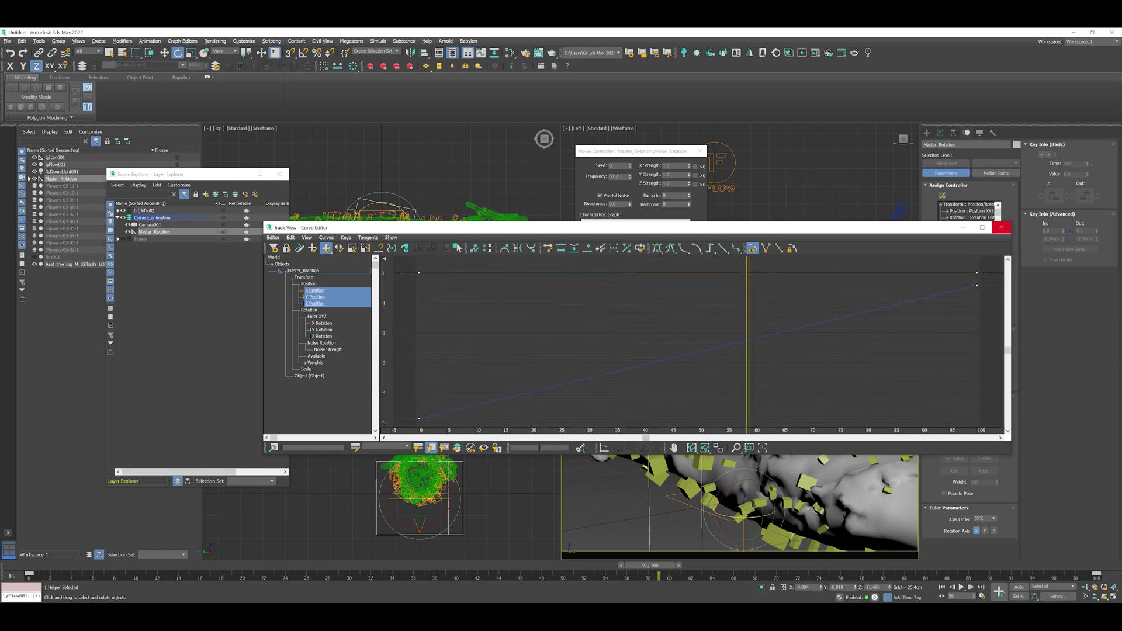
left_click(1001, 227)
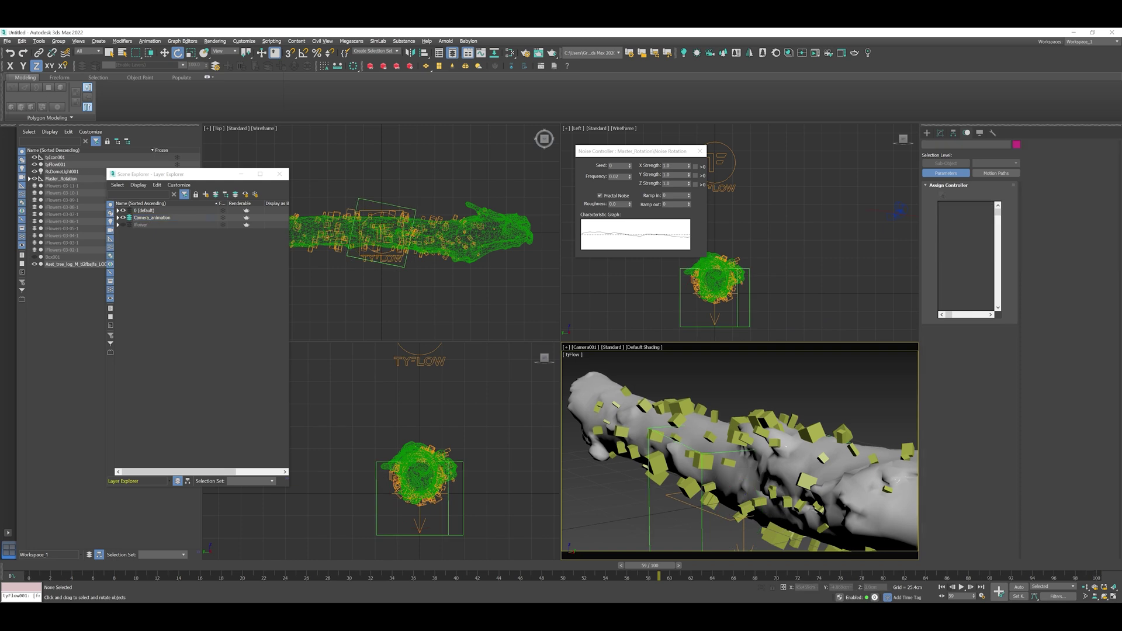
Play the animation and test exaggerated rotation noise: Y Strength at 10 and back to 0, followed by higher Z and X Strength.
key("/")
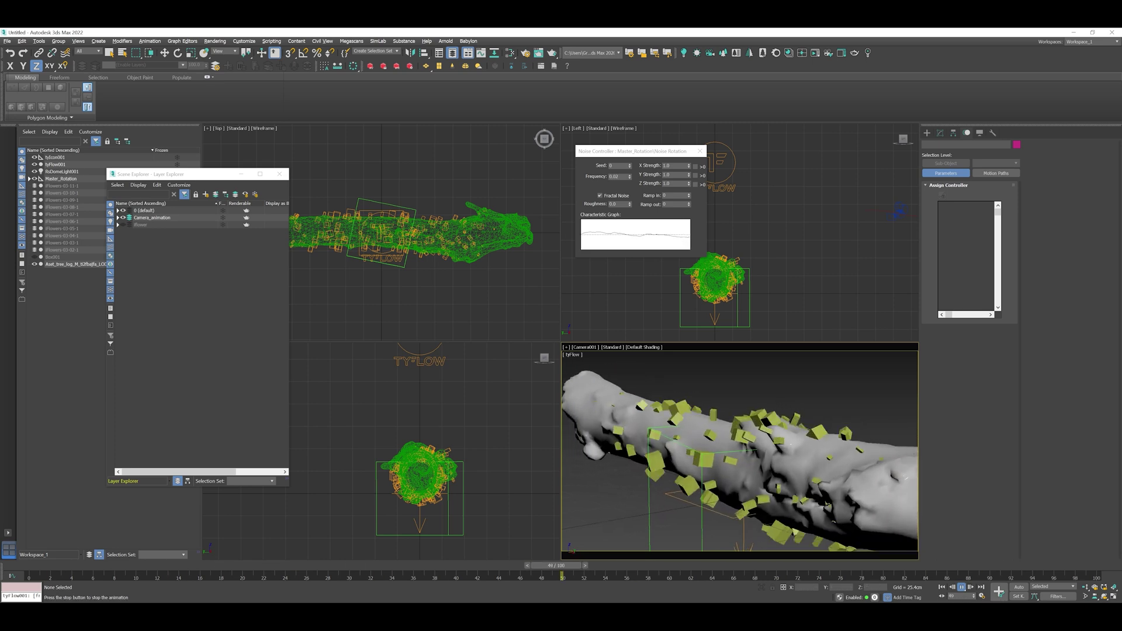
double_click(674, 175)
type("10")
key("Return")
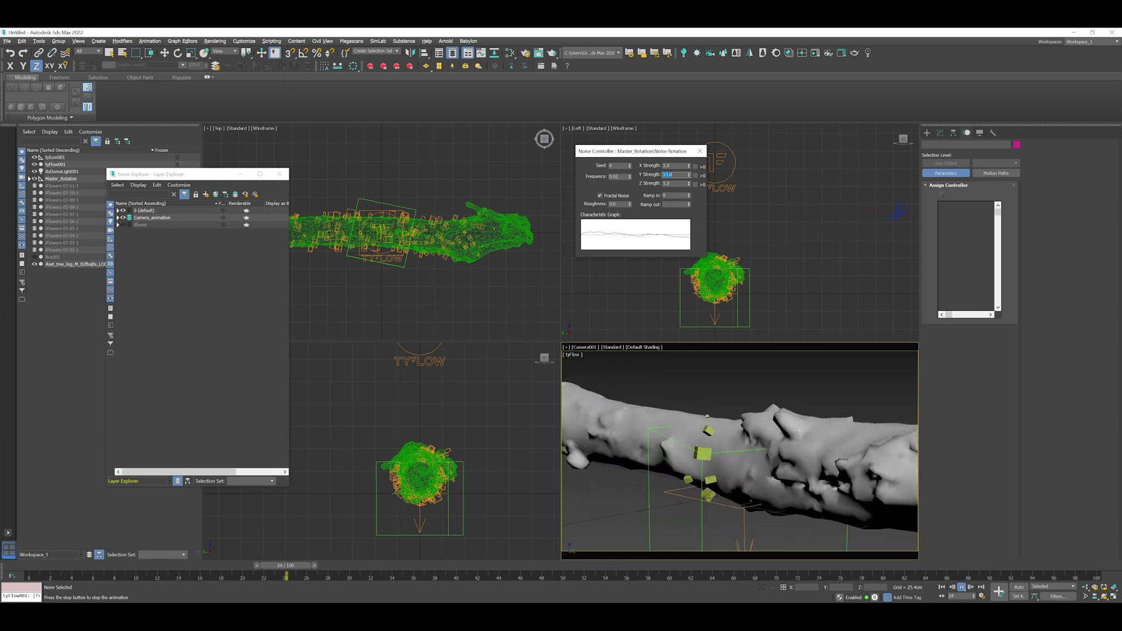
type("0")
key("Tab")
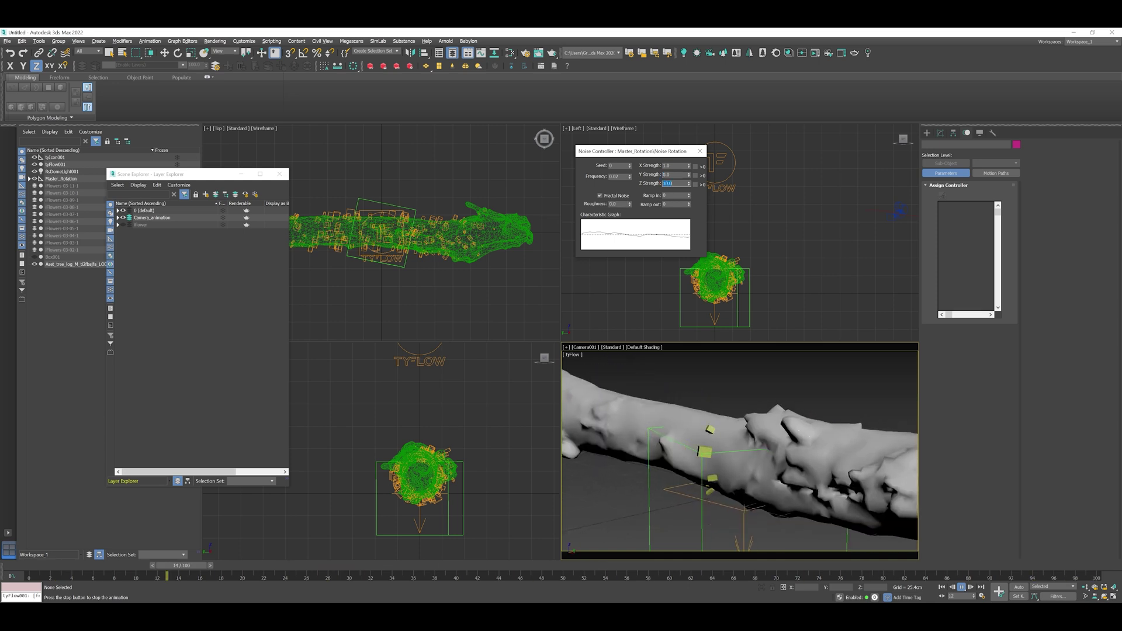
double_click(674, 165)
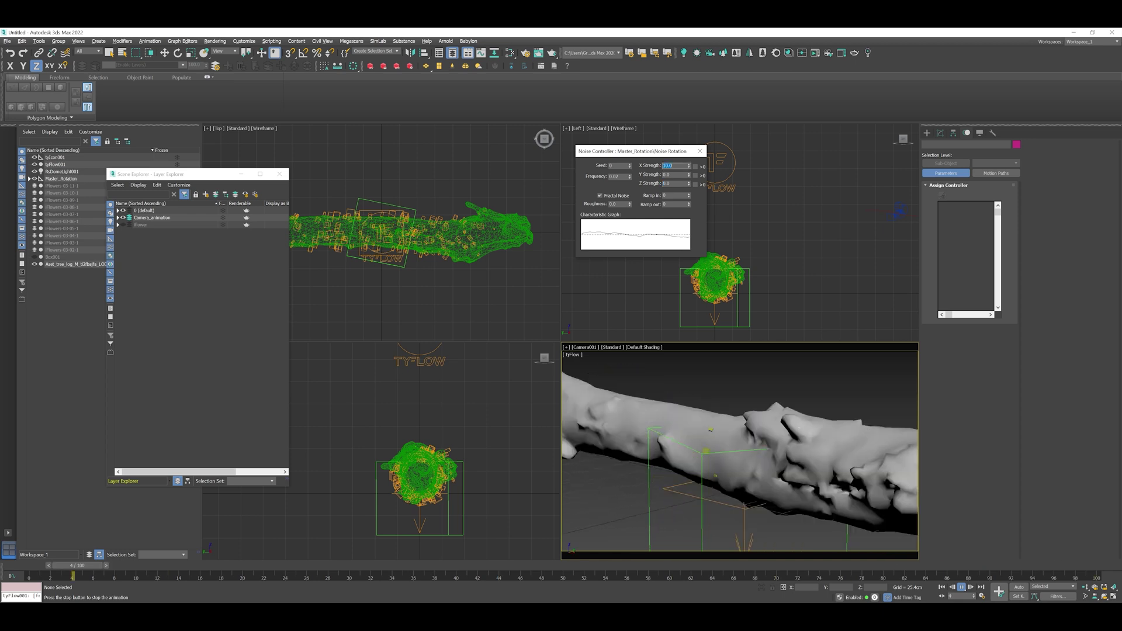
key("BackSpace")
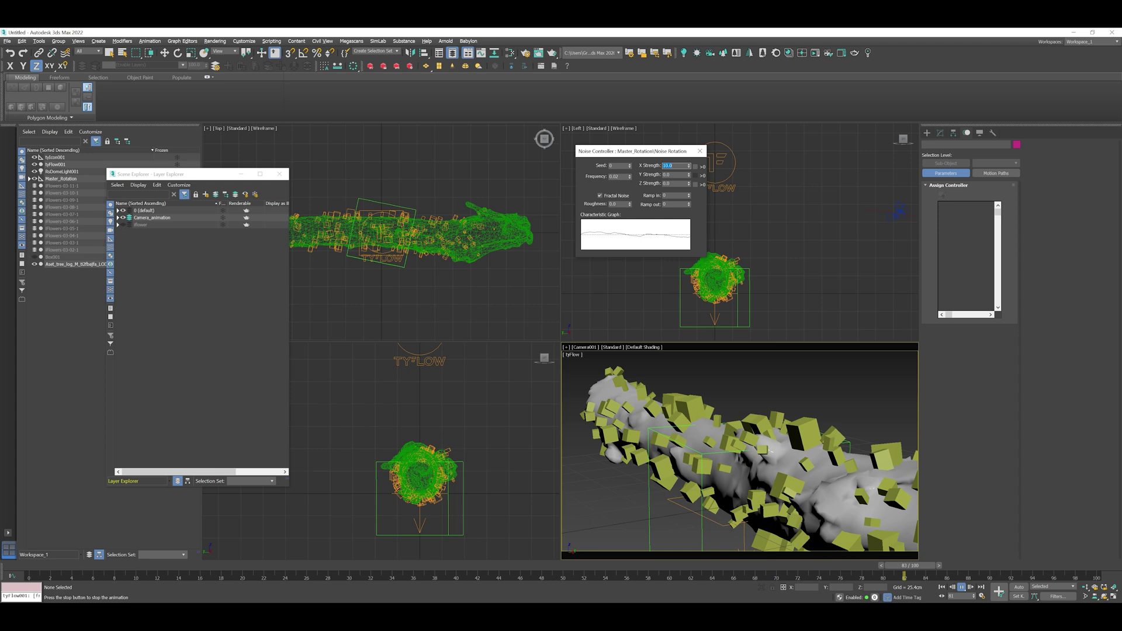
Set the rotation noise's Z and Y Strength to 0.5 and its X Strength to 5.0 during playback.
double_click(674, 184)
type(".5")
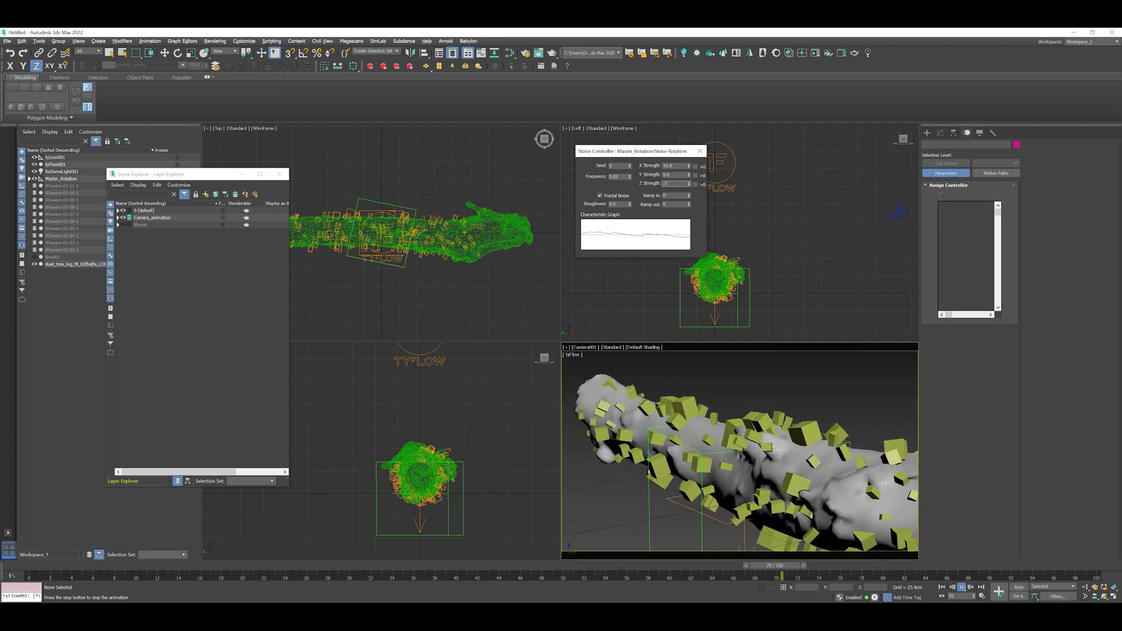
double_click(674, 174)
type(".5")
double_click(674, 166)
type("5")
key("Return")
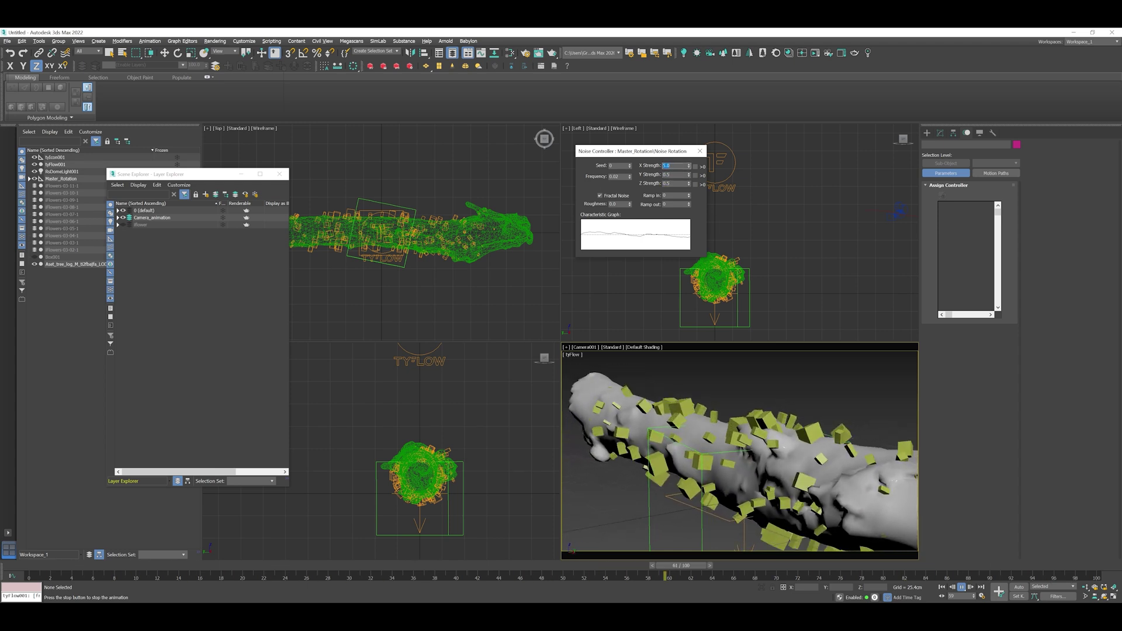
type("2")
key("Return")
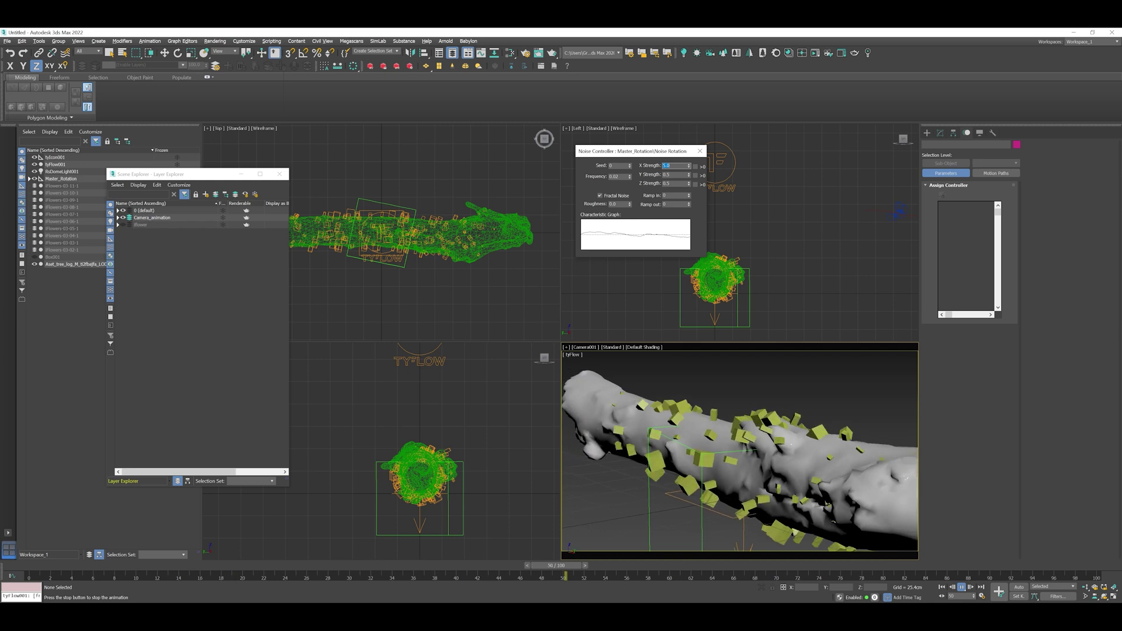